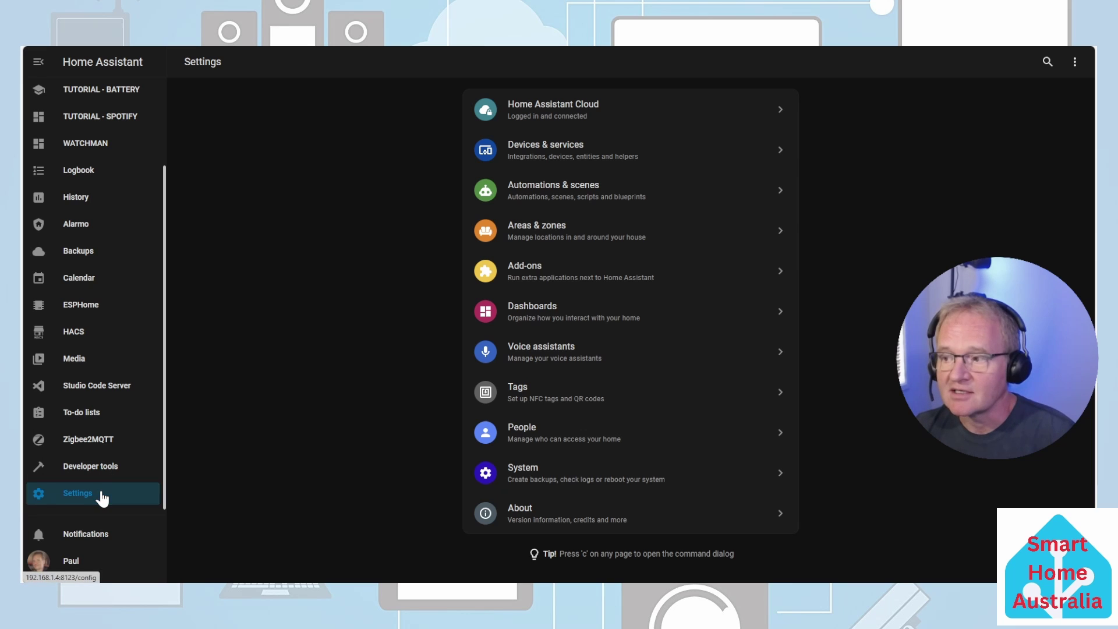
Step: Install the Mosquitto broker add-on from the Add-on Store with watchdog enabled and view its documentation
{"action": "left_click", "coordinate": [561, 278]}
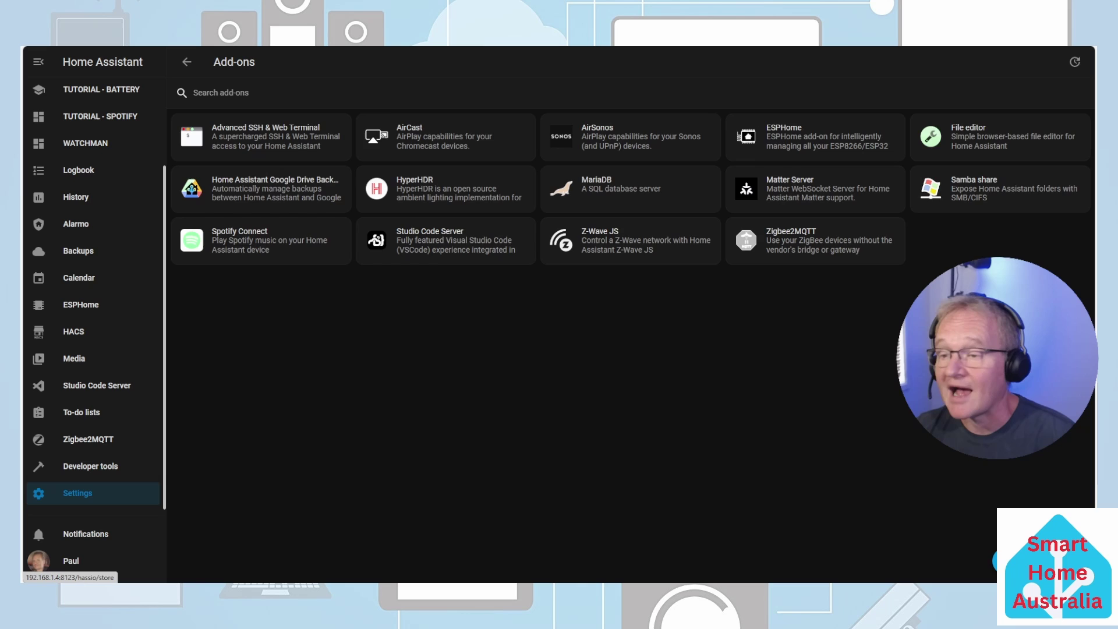
{"action": "left_click", "coordinate": [1002, 561]}
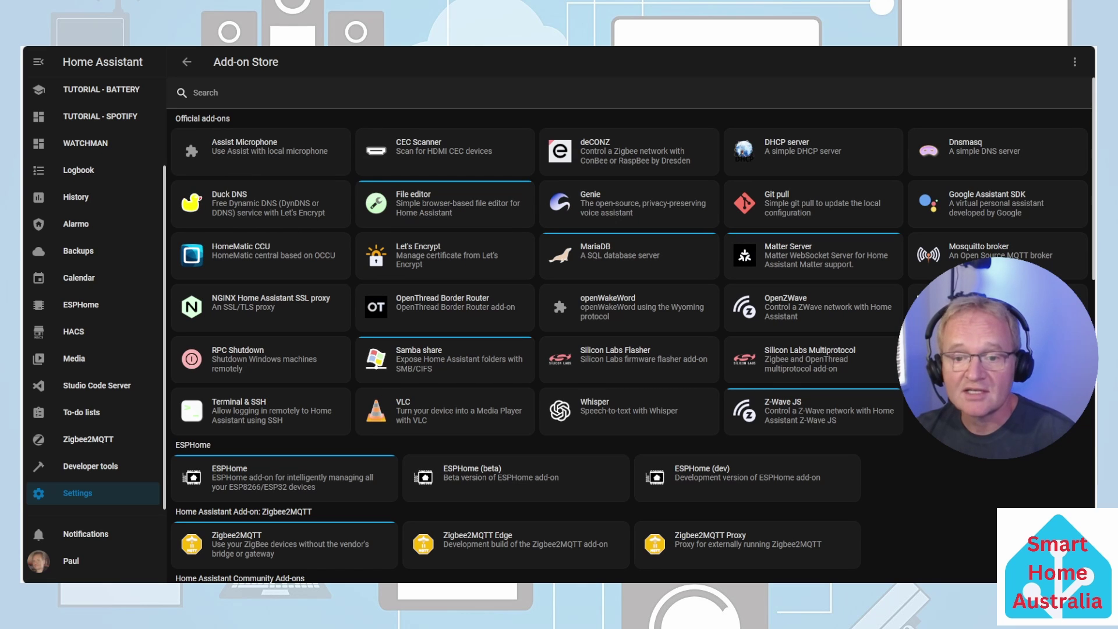
{"action": "left_click", "coordinate": [978, 251]}
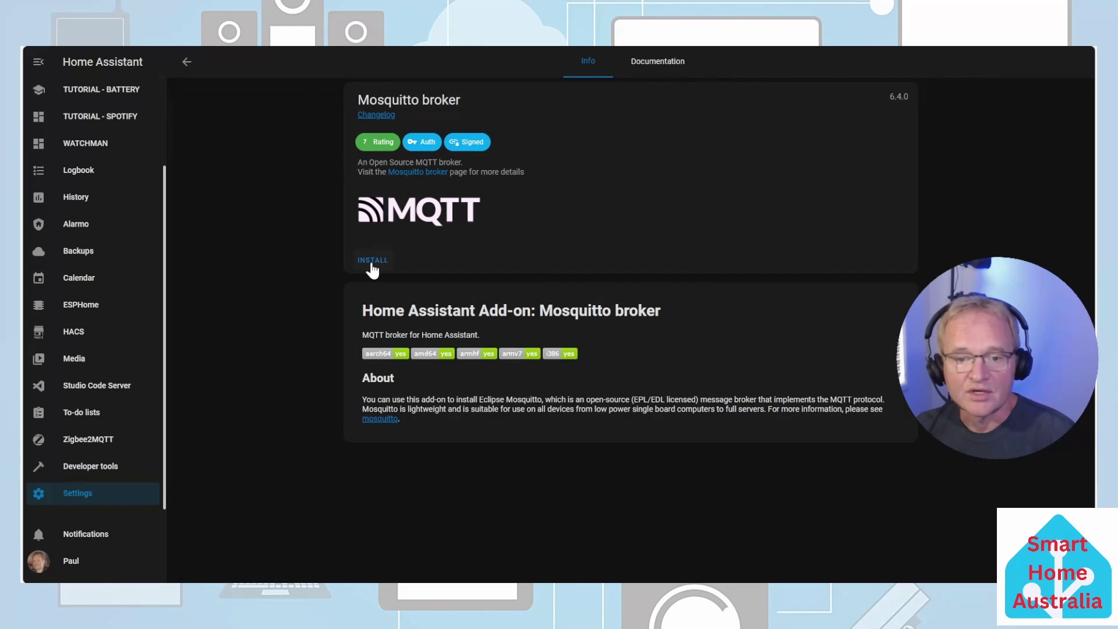
{"action": "left_click", "coordinate": [373, 260]}
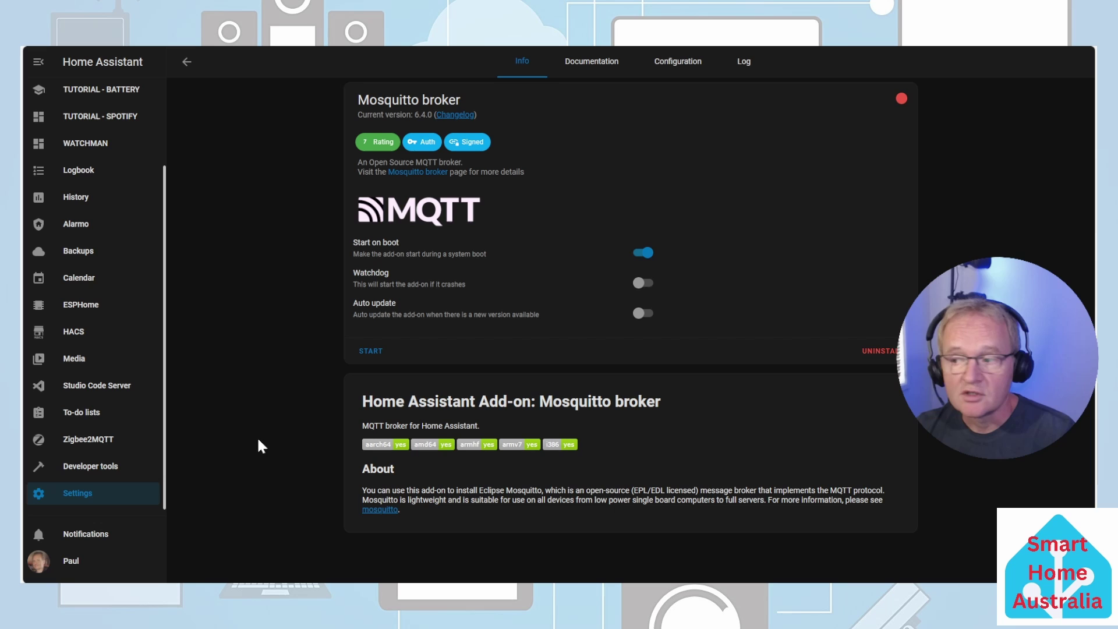
{"action": "left_click", "coordinate": [641, 283]}
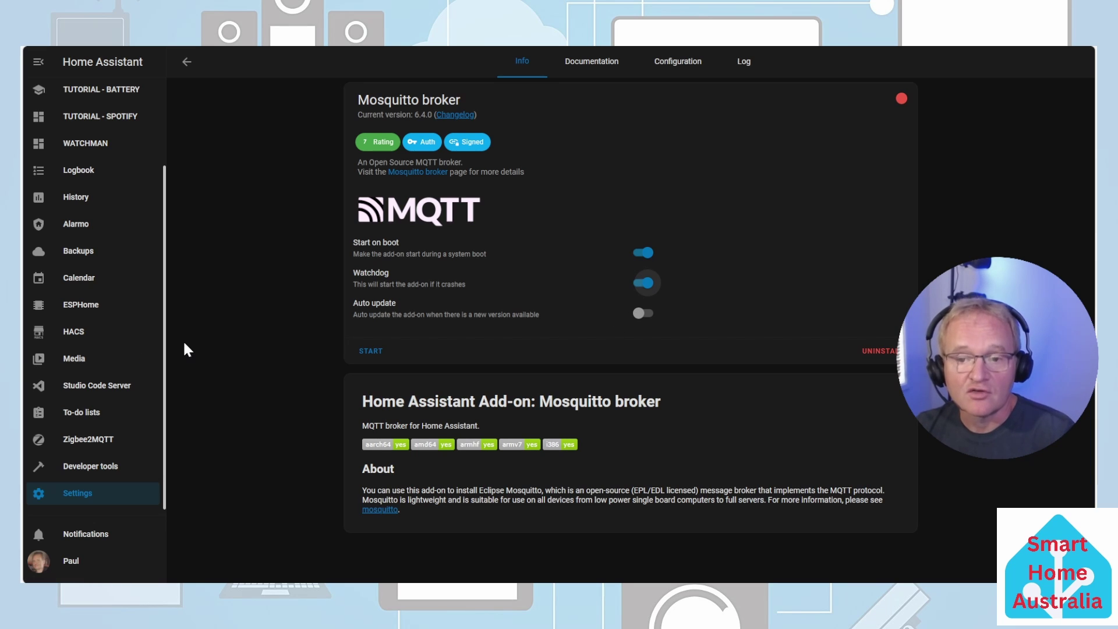
{"action": "left_click", "coordinate": [591, 61]}
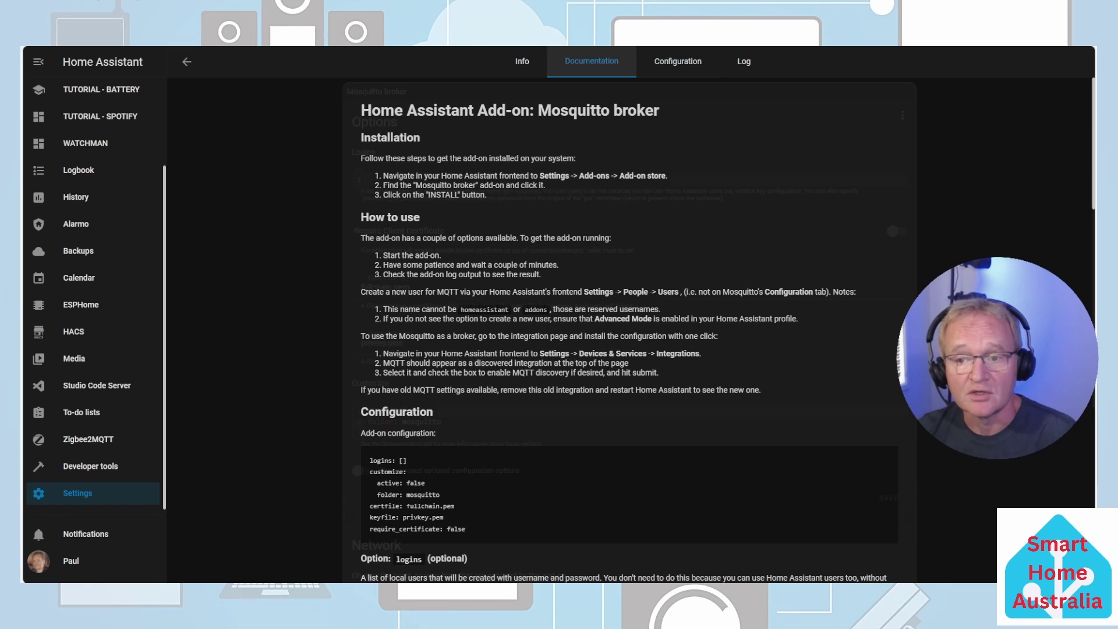
Step: Add an MQTT username and password login to the Mosquitto broker's Logins option and save it without restarting
{"action": "left_click", "coordinate": [678, 61]}
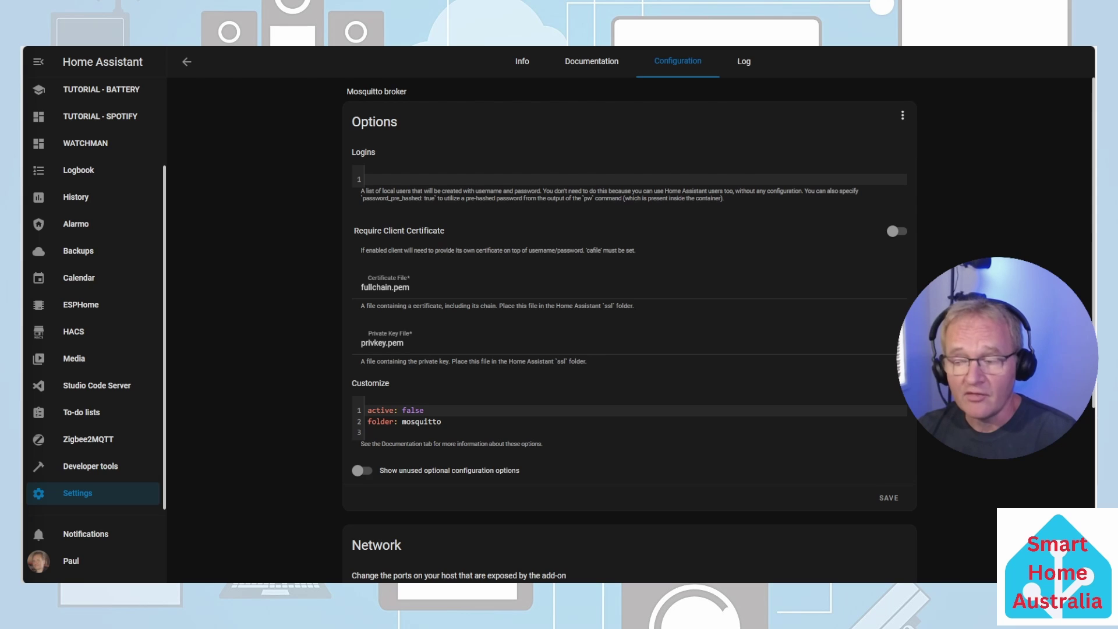
{"action": "left_click", "coordinate": [408, 180]}
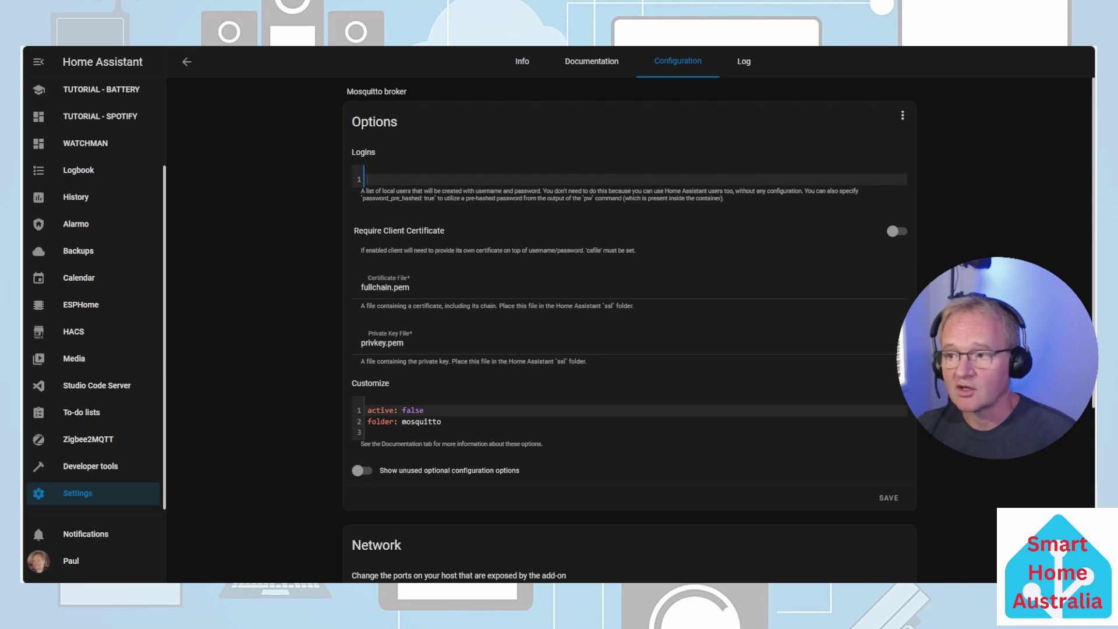
{"action": "key", "text": "ctrl+v"}
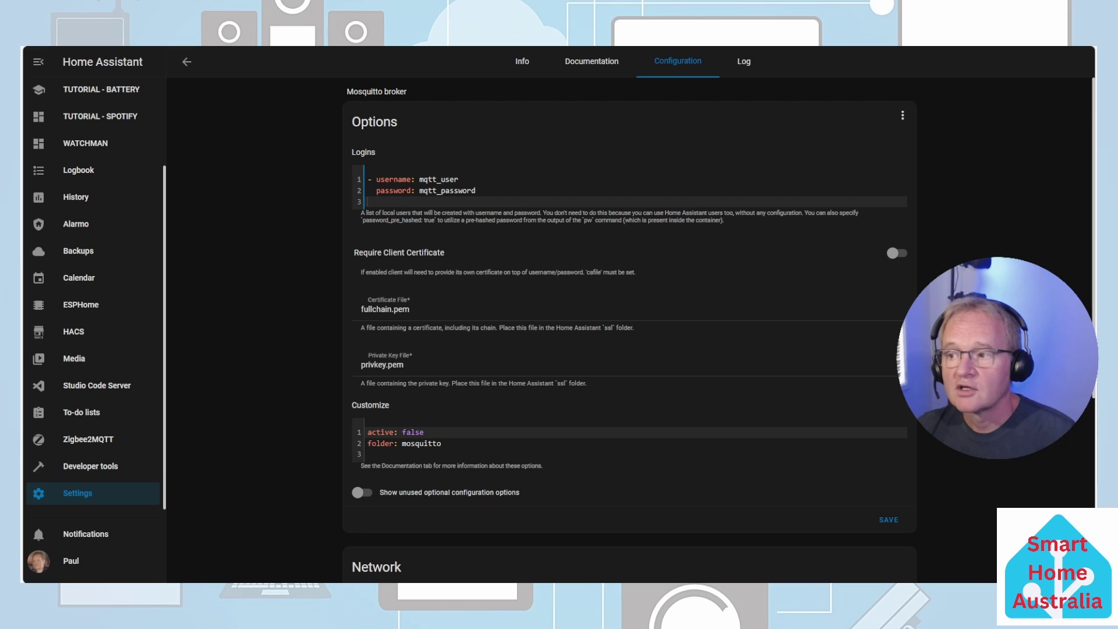
{"action": "mouse_move", "coordinate": [428, 179]}
{"action": "left_mouse_down"}
{"action": "mouse_move", "coordinate": [450, 180]}
{"action": "mouse_move", "coordinate": [449, 190]}
{"action": "mouse_move", "coordinate": [419, 191]}
{"action": "left_mouse_up"}
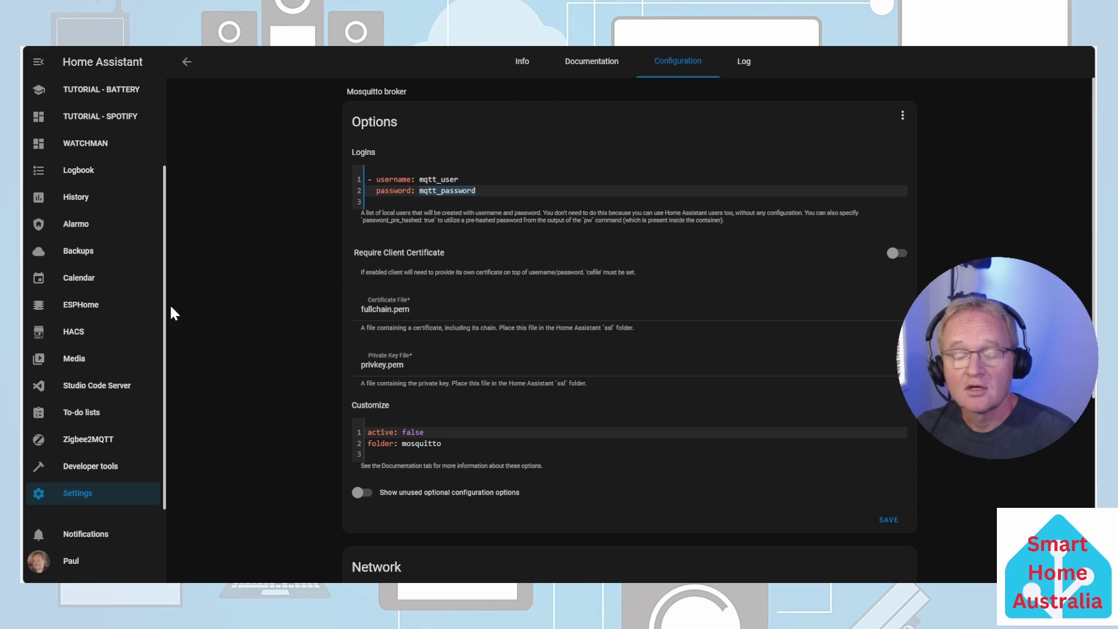
{"action": "left_click", "coordinate": [225, 262]}
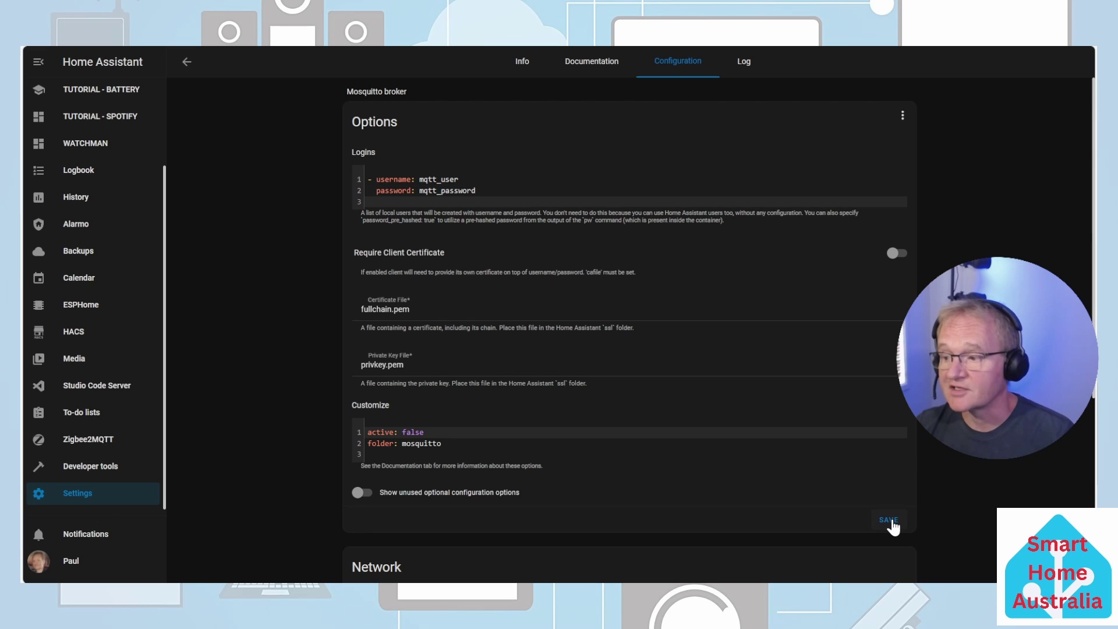
{"action": "left_click", "coordinate": [891, 524]}
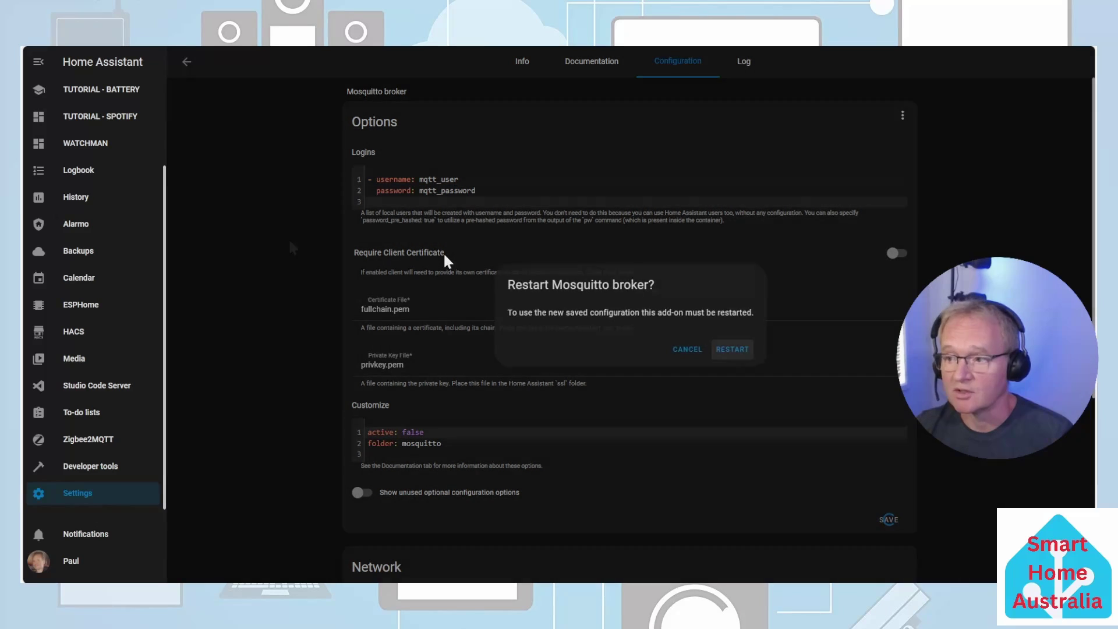
{"action": "left_click", "coordinate": [514, 257]}
Step: Start the Mosquitto broker add-on from its Info page and return to Settings
{"action": "left_click", "coordinate": [512, 69]}
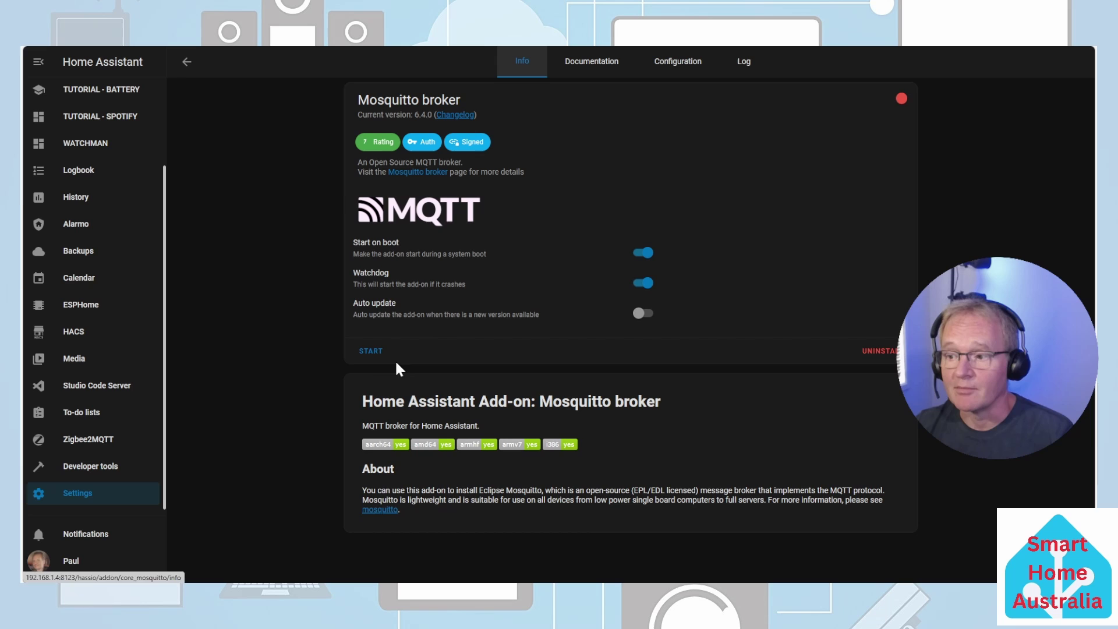
{"action": "left_click", "coordinate": [369, 353]}
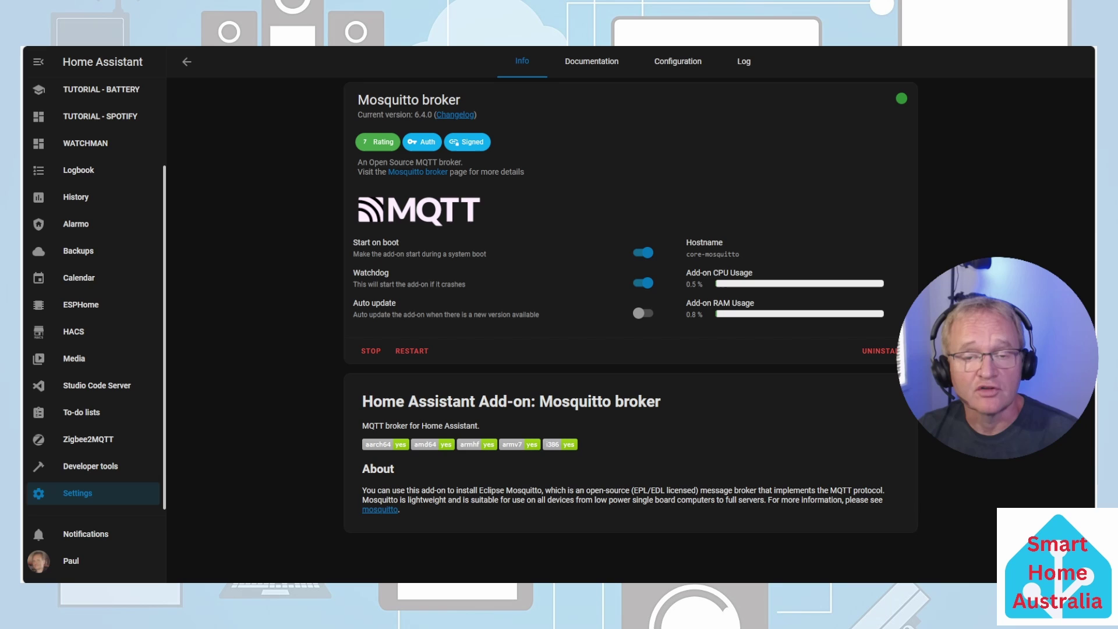
{"action": "key", "text": "alt+Left"}
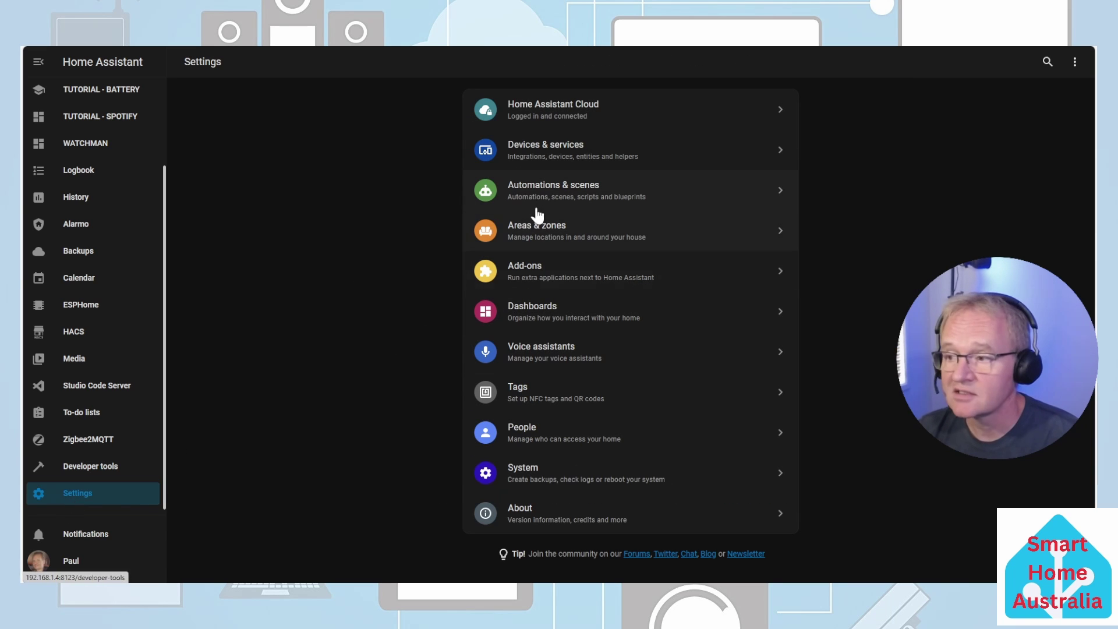
Step: Add the MQTT integration for broker core-mosquitto on port 1883 with the MQTT login
{"action": "left_click", "coordinate": [538, 163]}
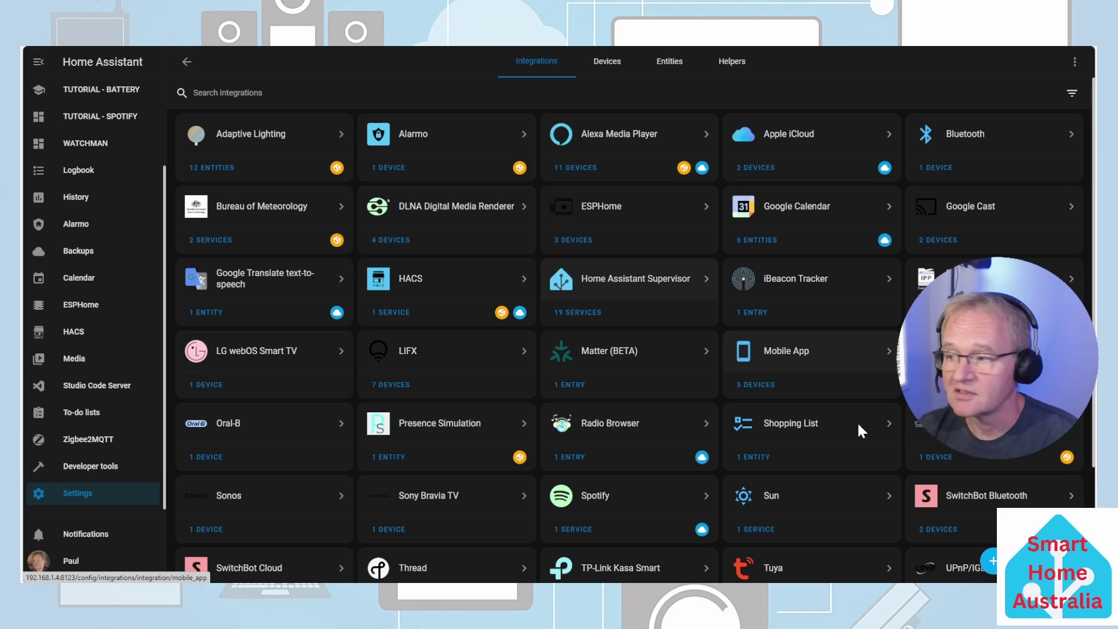
{"action": "left_click", "coordinate": [990, 560]}
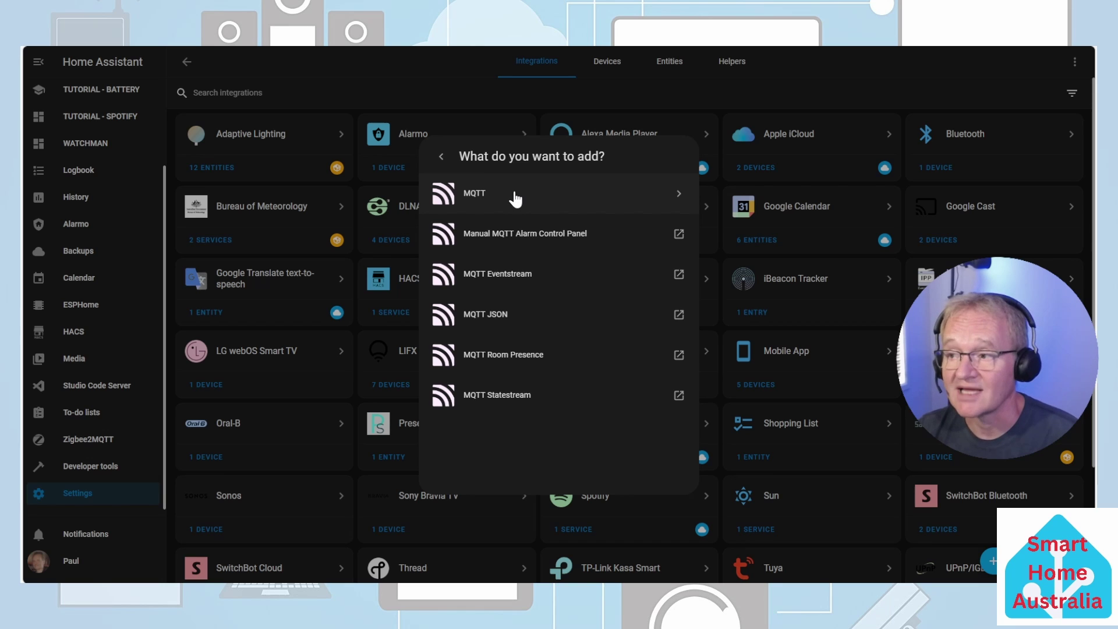
{"action": "left_click", "coordinate": [515, 197]}
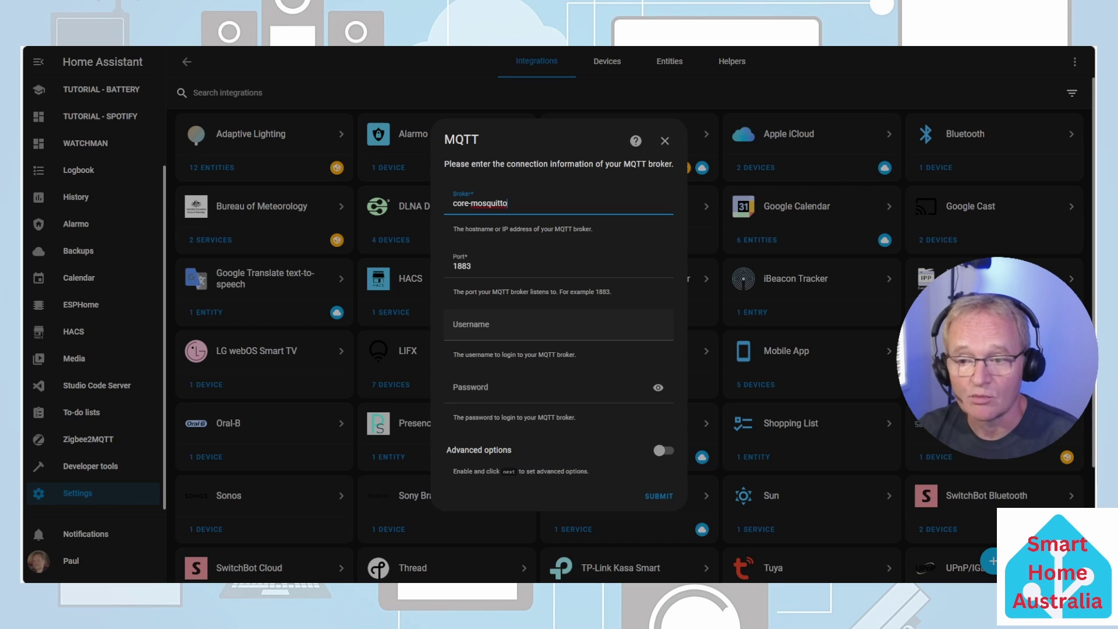
{"action": "left_click", "coordinate": [657, 496]}
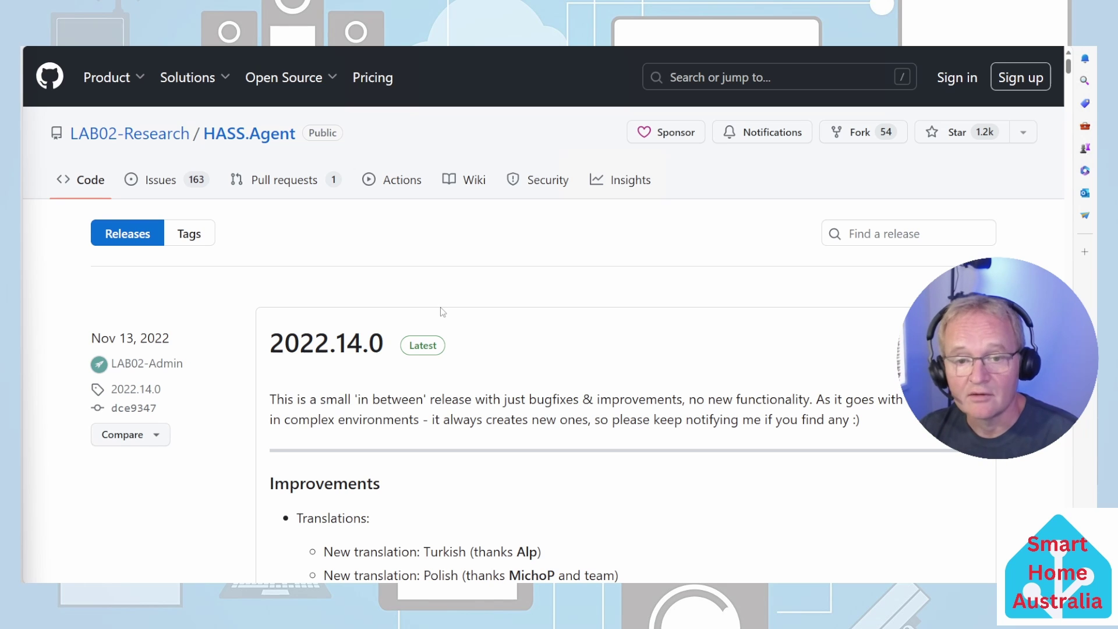
Step: Download HASS.Agent.Installer.exe from the 2022.14.0 release assets
{"action": "scroll", "coordinate": [655, 285], "scroll_direction": "down", "scroll_amount": 20}
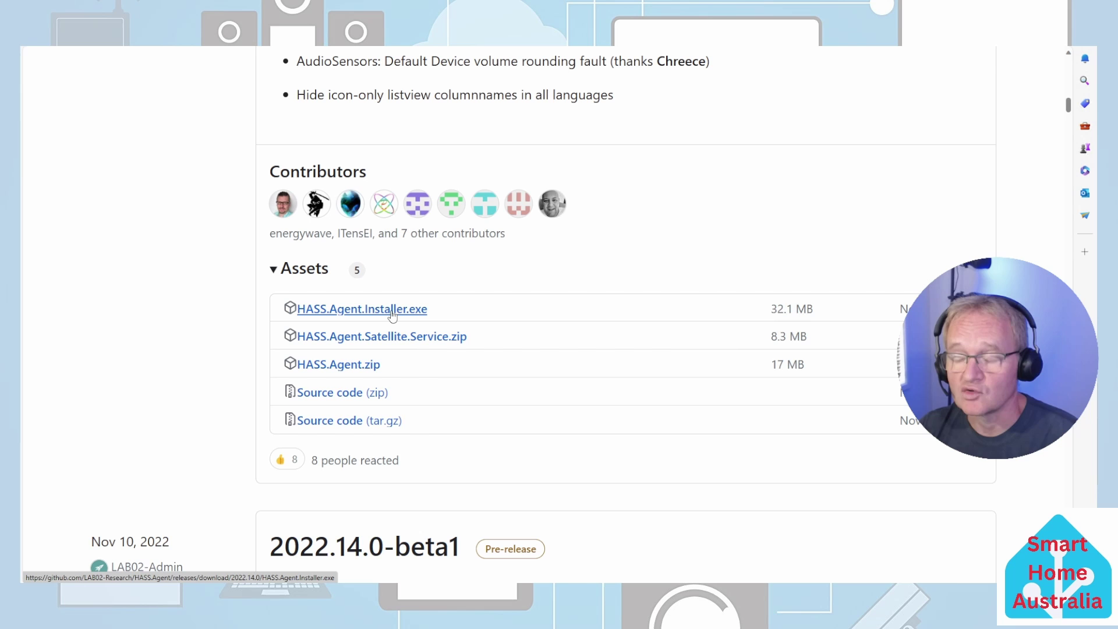
{"action": "left_click", "coordinate": [392, 309]}
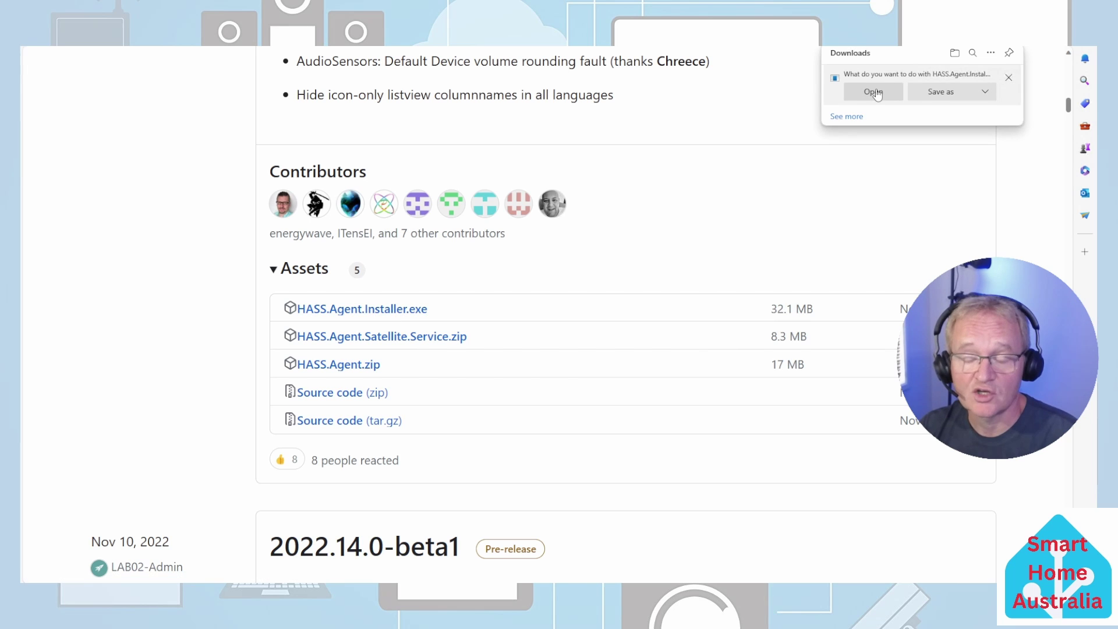
Step: Run the HASS.Agent installer with English setup language and the licence terms accepted
{"action": "left_click", "coordinate": [874, 92]}
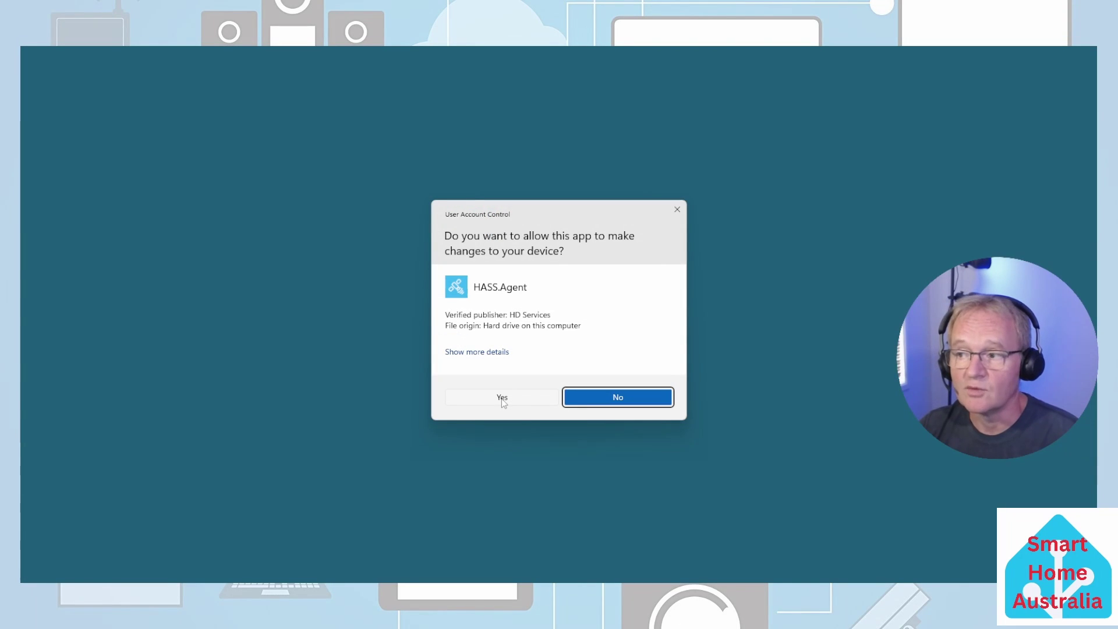
{"action": "left_click", "coordinate": [503, 401]}
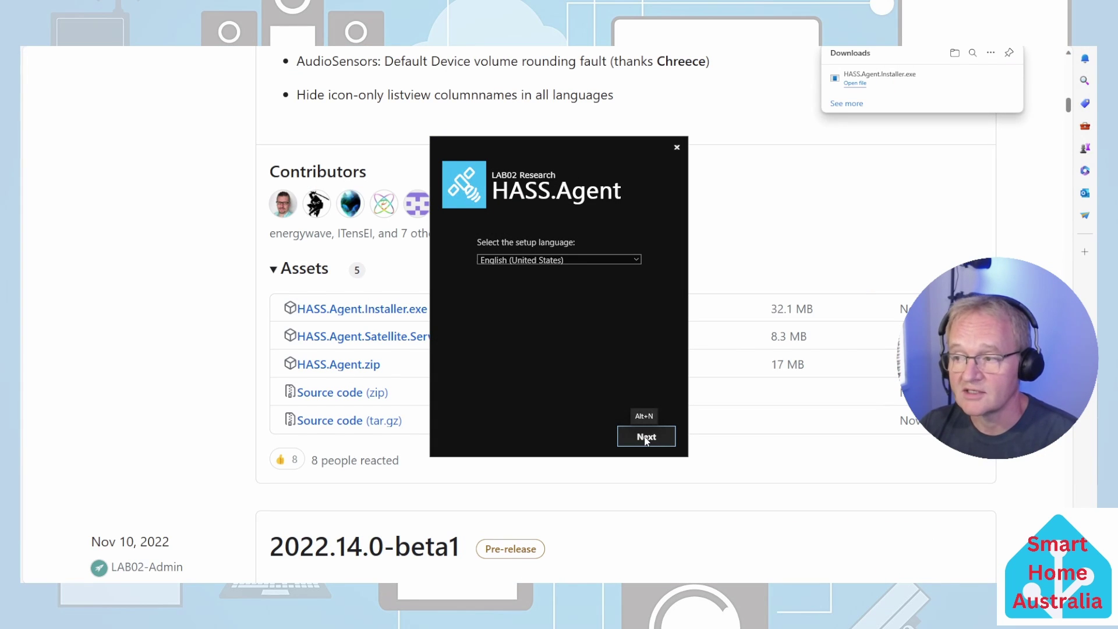
{"action": "left_click", "coordinate": [646, 441]}
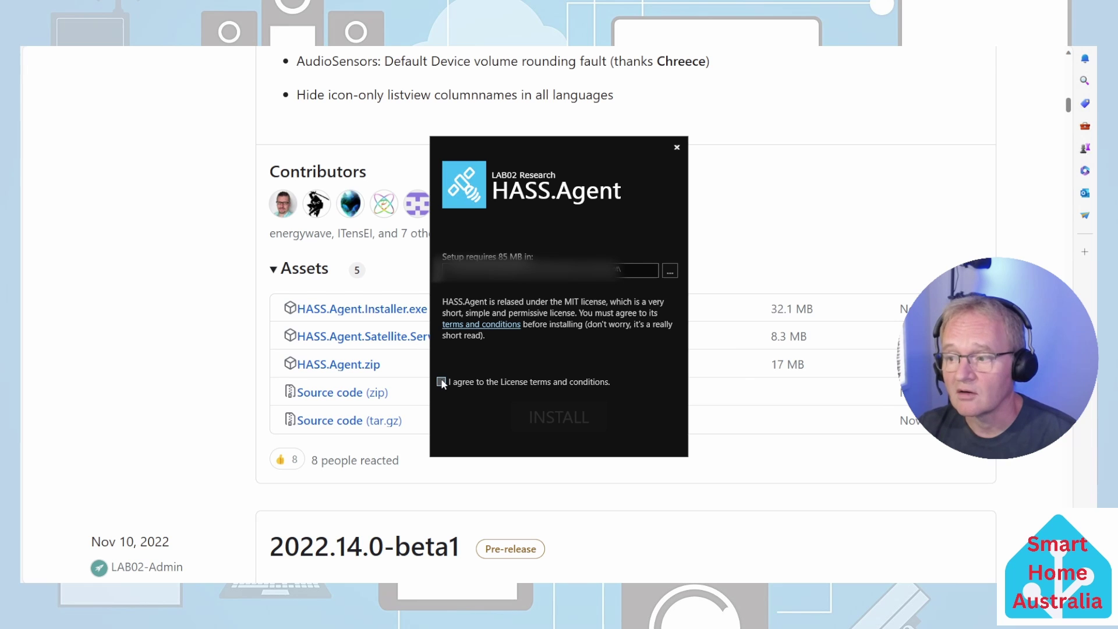
{"action": "left_click", "coordinate": [442, 382]}
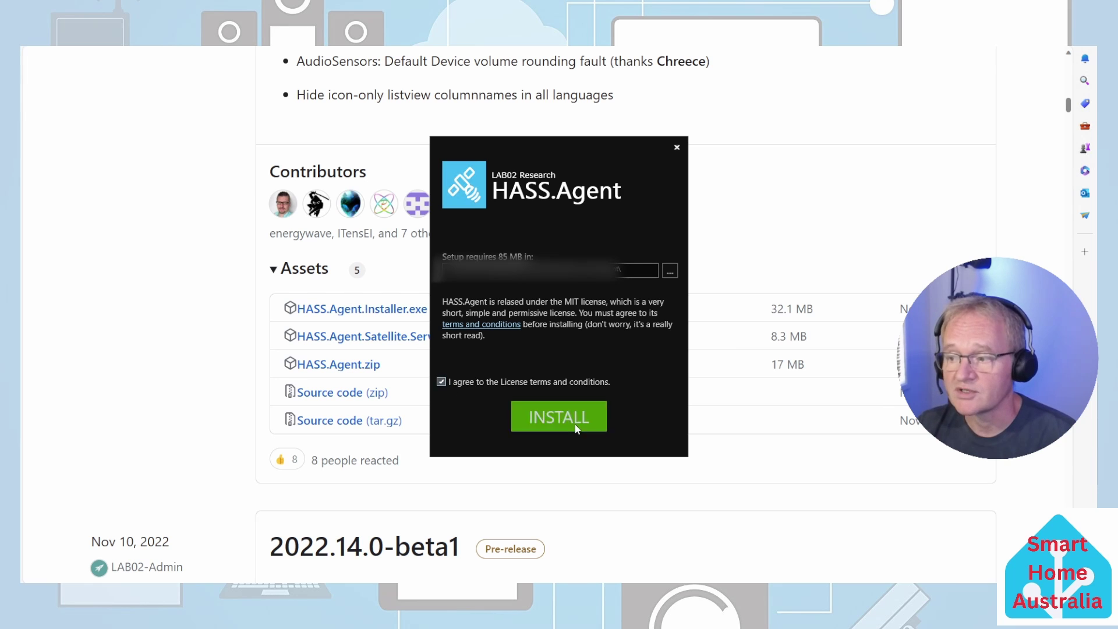
{"action": "left_click", "coordinate": [575, 425]}
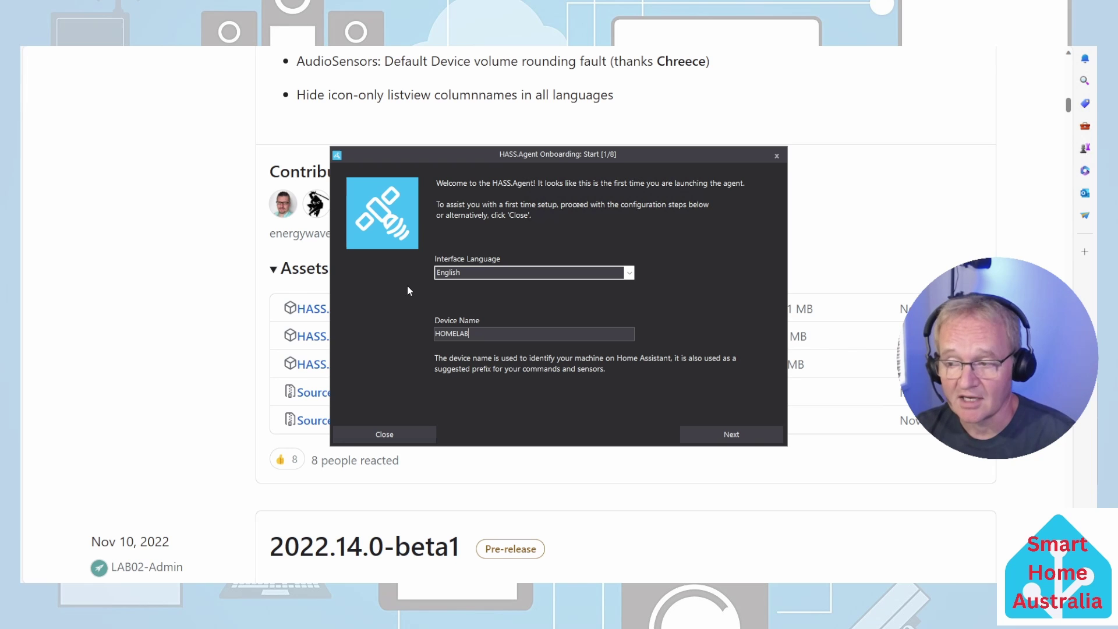
Step: Keep device name HOMELAB, enable starting HASS.Agent on system login, and advance to the API step
{"action": "left_click", "coordinate": [738, 436]}
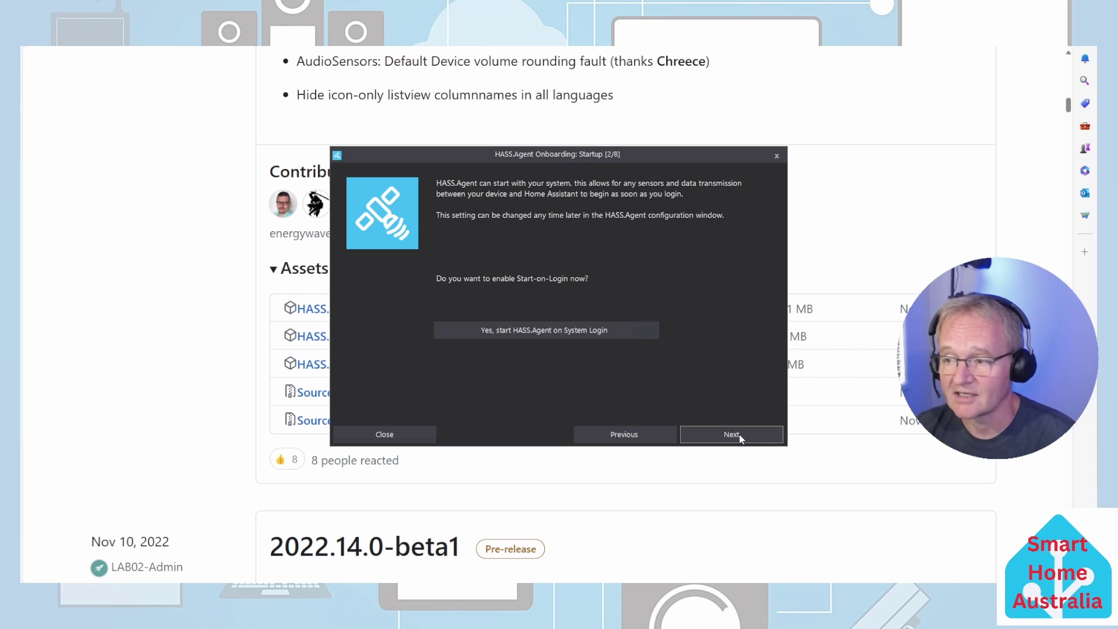
{"action": "left_click", "coordinate": [529, 331]}
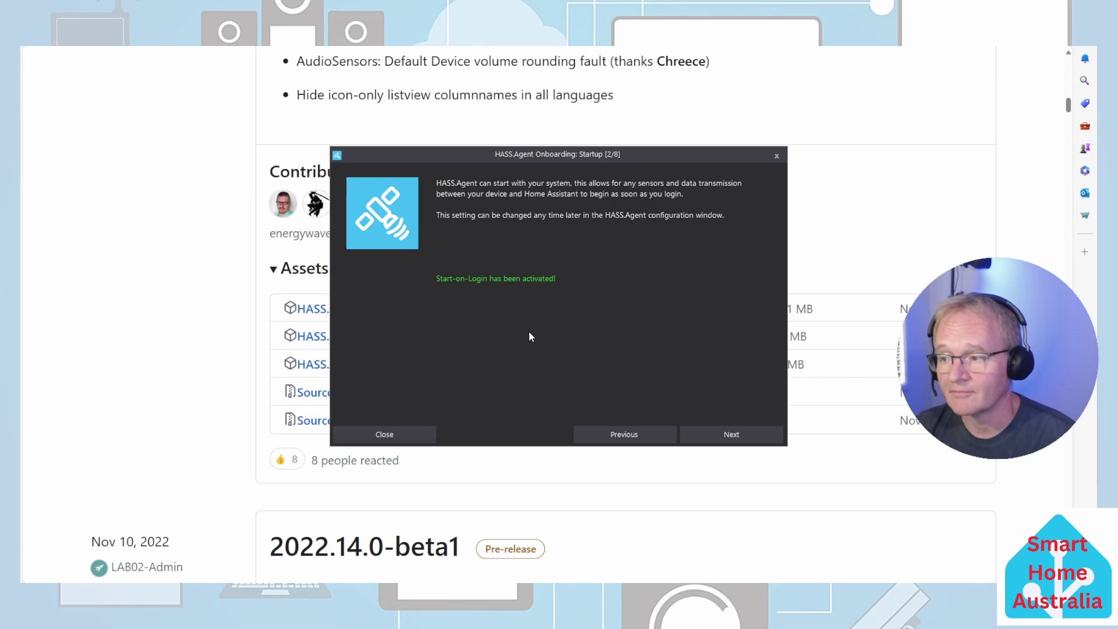
{"action": "left_click", "coordinate": [734, 436]}
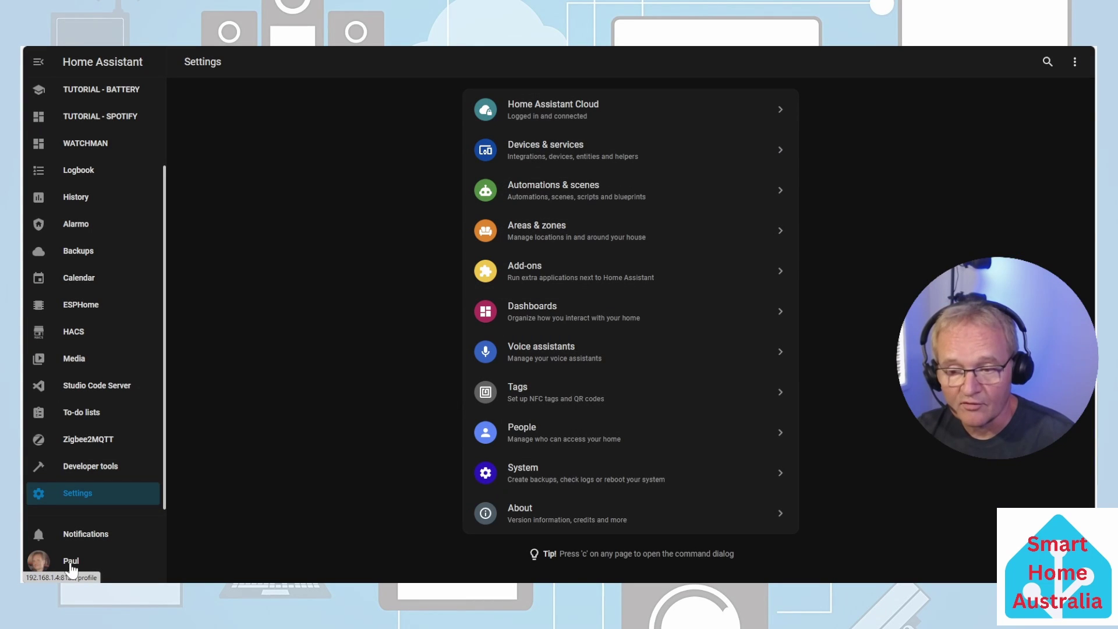
Step: Create a long-lived access token named HOMELAB from the Home Assistant user profile
{"action": "left_click", "coordinate": [71, 563]}
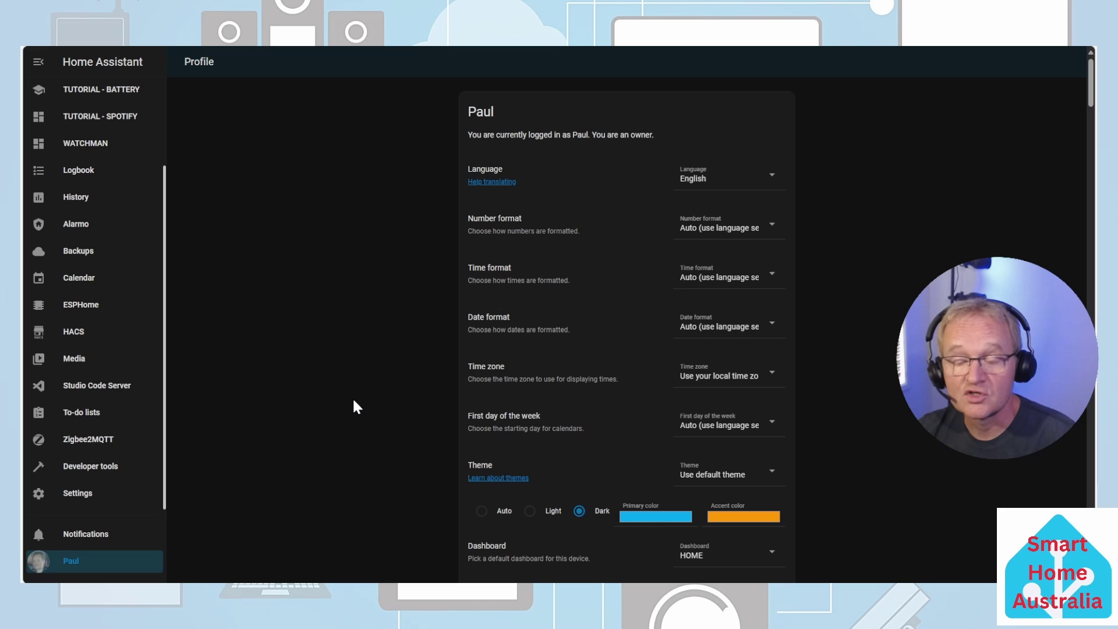
{"action": "scroll", "coordinate": [357, 406], "scroll_direction": "down", "scroll_amount": 5}
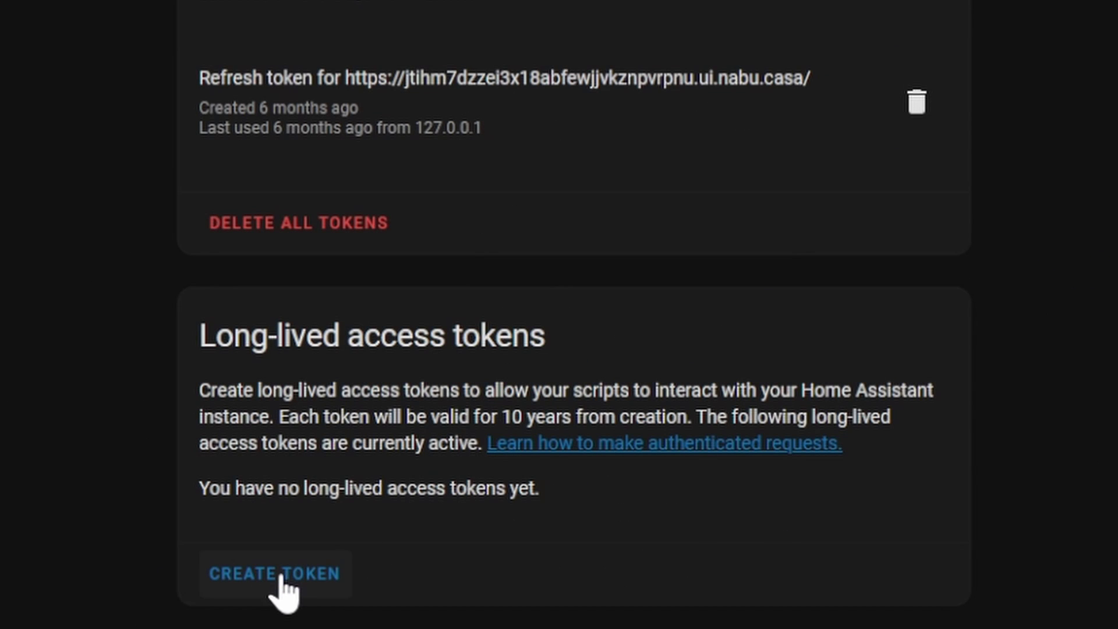
{"action": "left_click", "coordinate": [282, 576]}
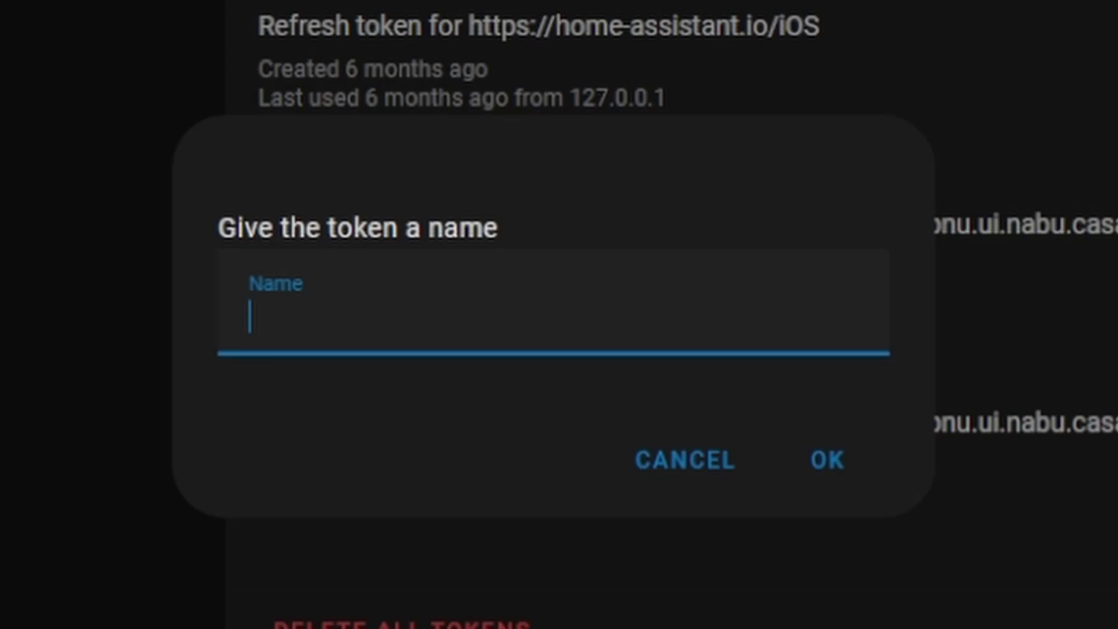
{"action": "type", "text": "HOMELAB"}
{"action": "left_click", "coordinate": [847, 461]}
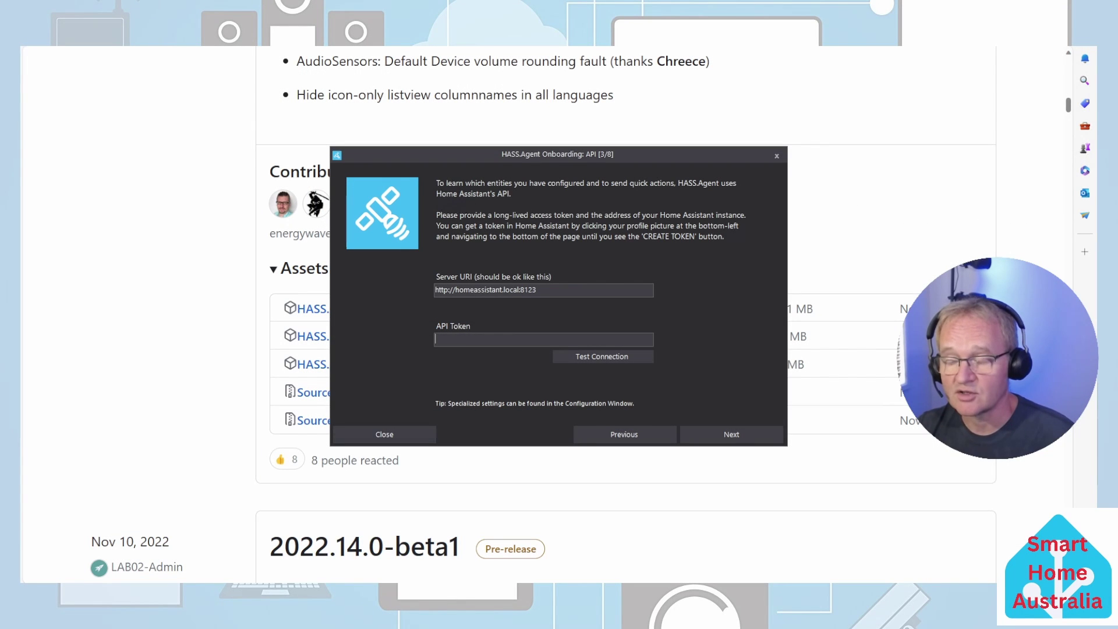
Step: Paste the access token into HASS.Agent, confirm Connection OK!, and continue to MQTT settings
{"action": "key", "text": "ctrl+v"}
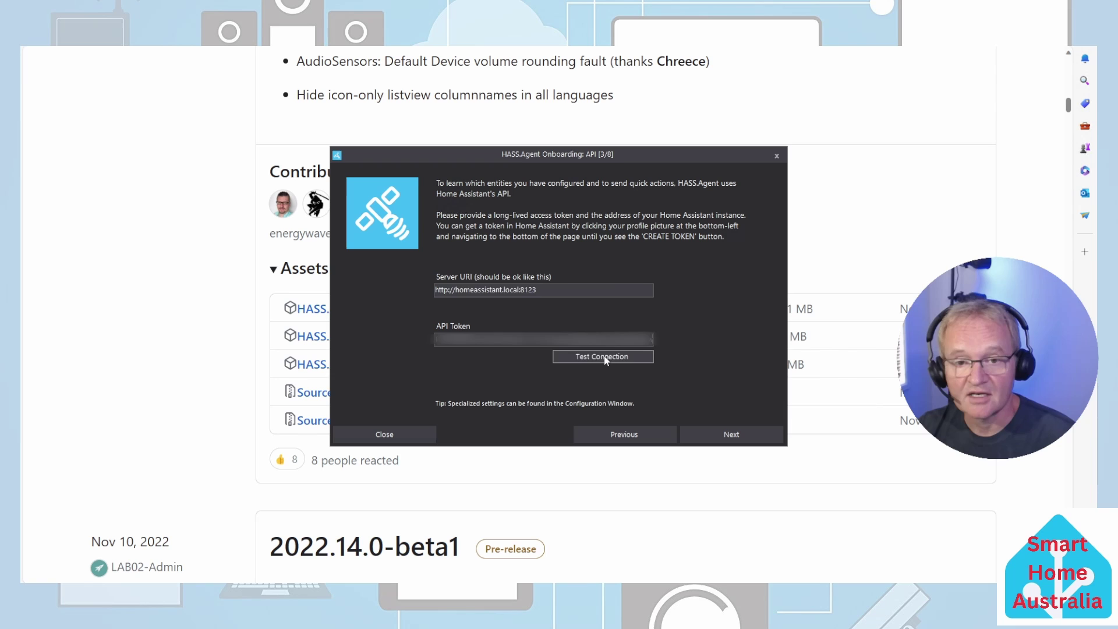
{"action": "left_click", "coordinate": [605, 360]}
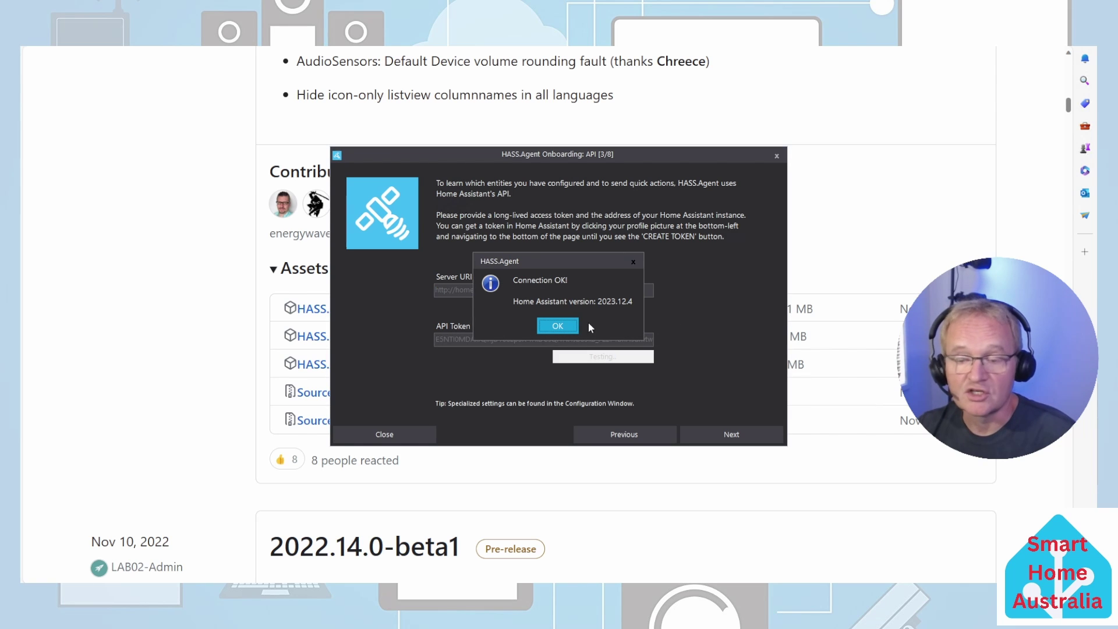
{"action": "left_click", "coordinate": [563, 328]}
{"action": "left_click", "coordinate": [731, 434]}
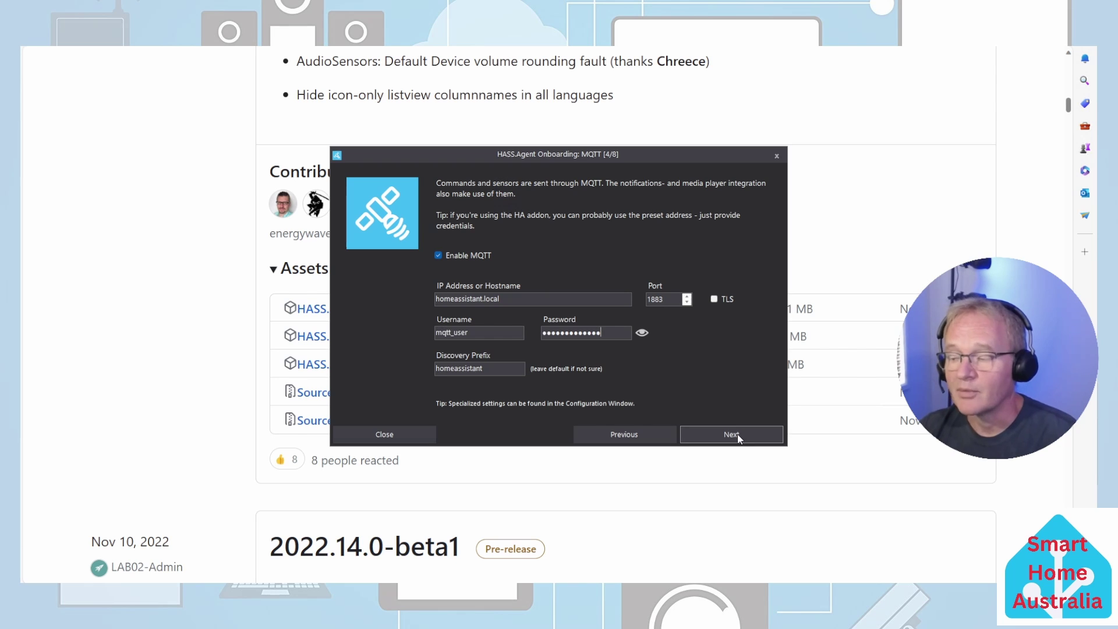
Step: Advance through the notifications, hotkey and update pages and finish HASS.Agent onboarding
{"action": "left_click", "coordinate": [737, 435]}
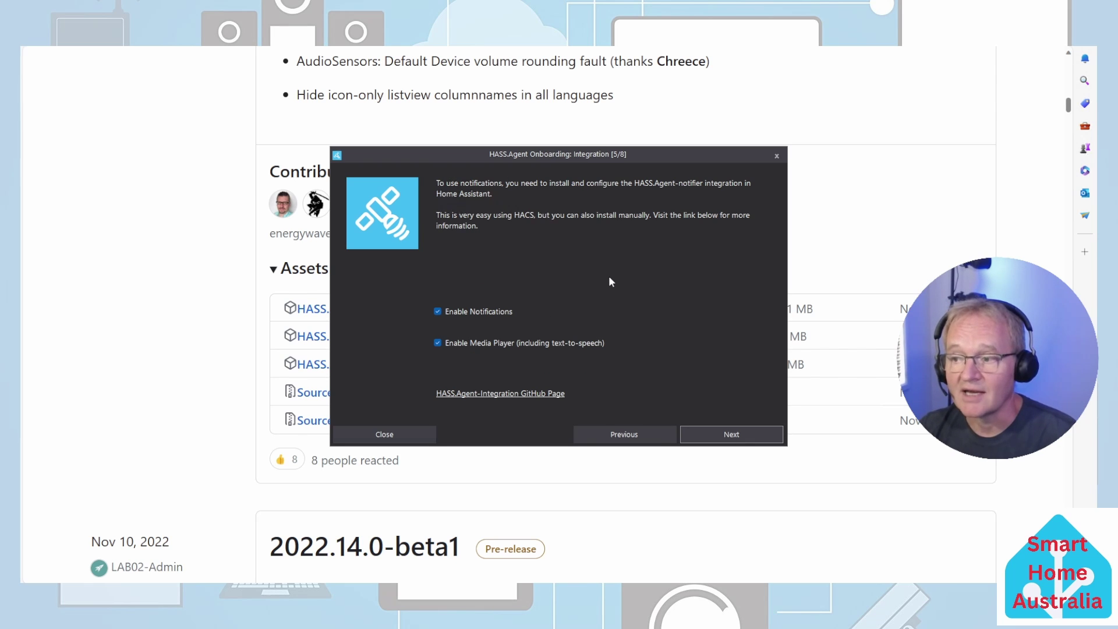
{"action": "left_click", "coordinate": [730, 436]}
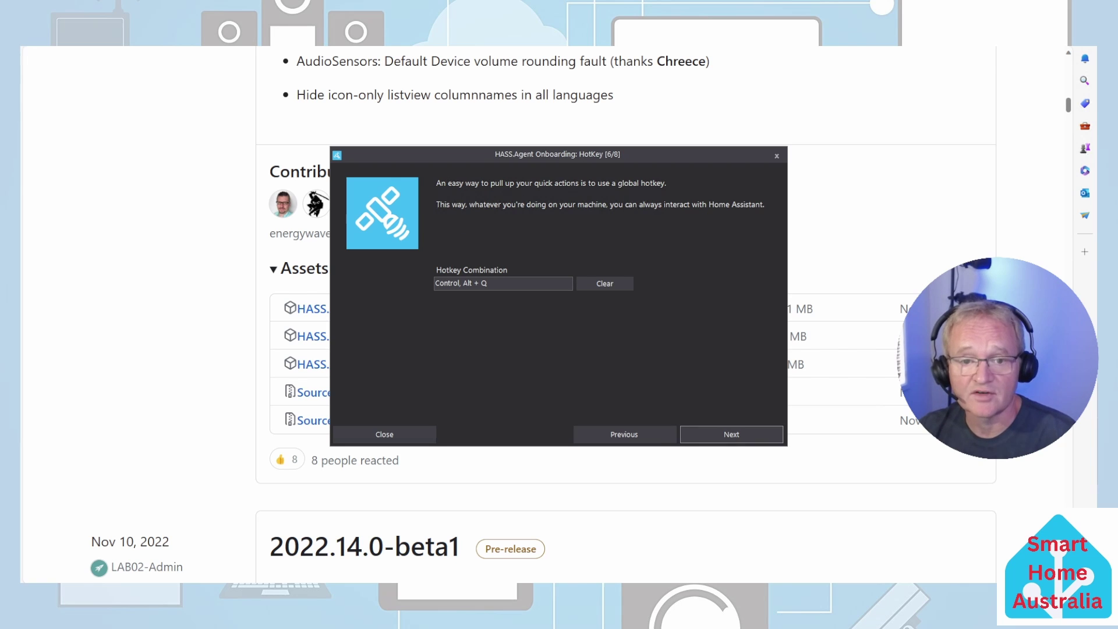
{"action": "left_click", "coordinate": [729, 436]}
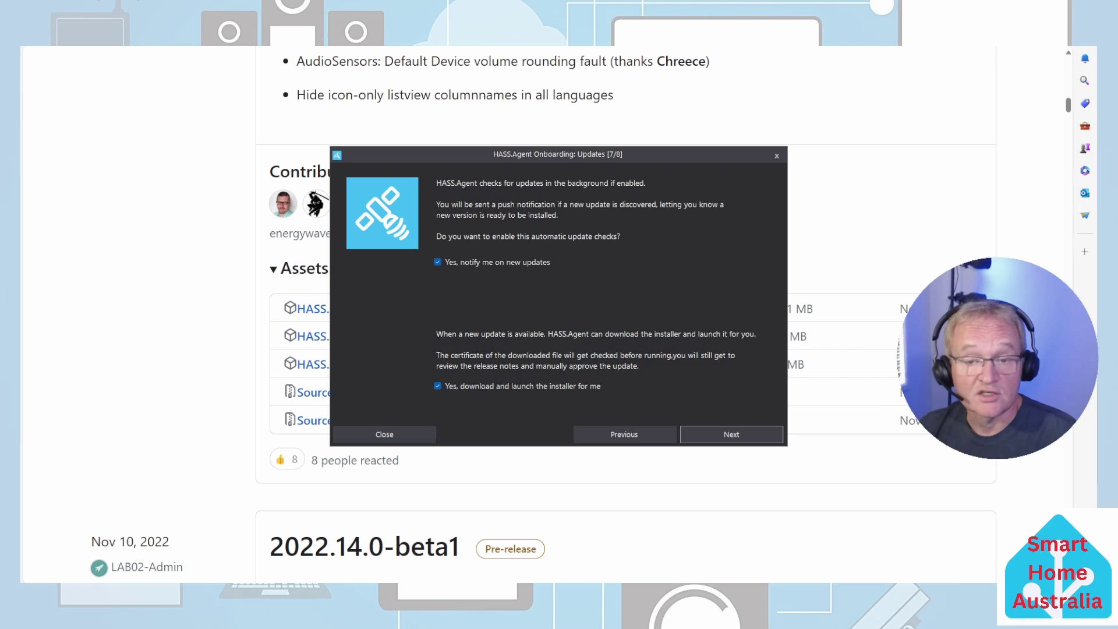
{"action": "left_click", "coordinate": [733, 436]}
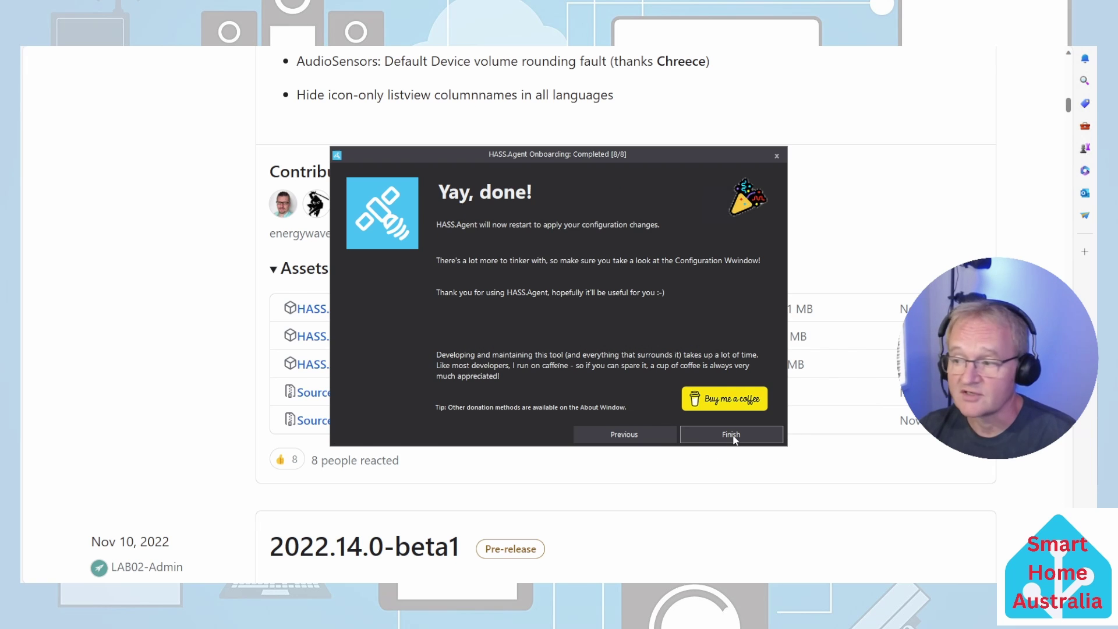
{"action": "left_click", "coordinate": [732, 436]}
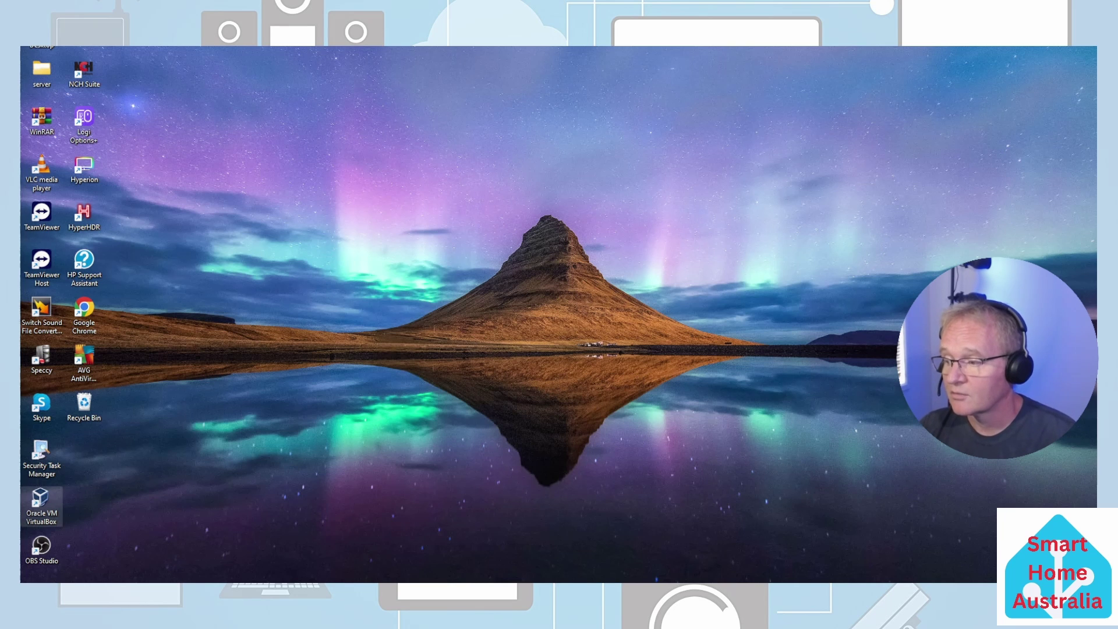
Step: Open HASS.Agent's main window from its icon in the hidden tray area
{"action": "left_click", "coordinate": [956, 585]}
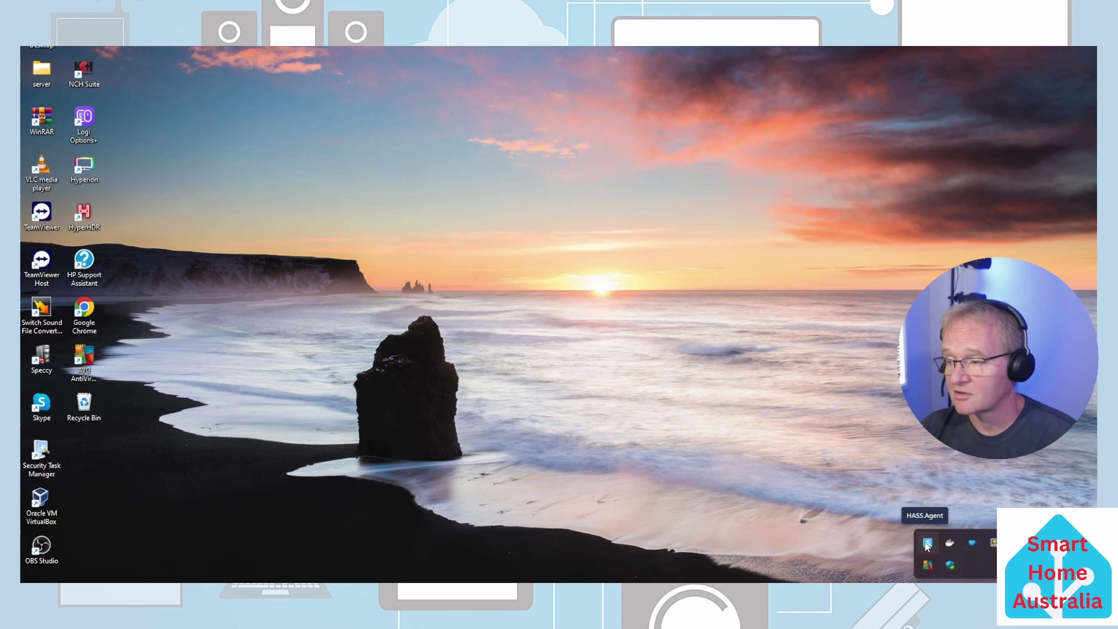
{"action": "right_click", "coordinate": [928, 545]}
{"action": "left_click", "coordinate": [866, 364]}
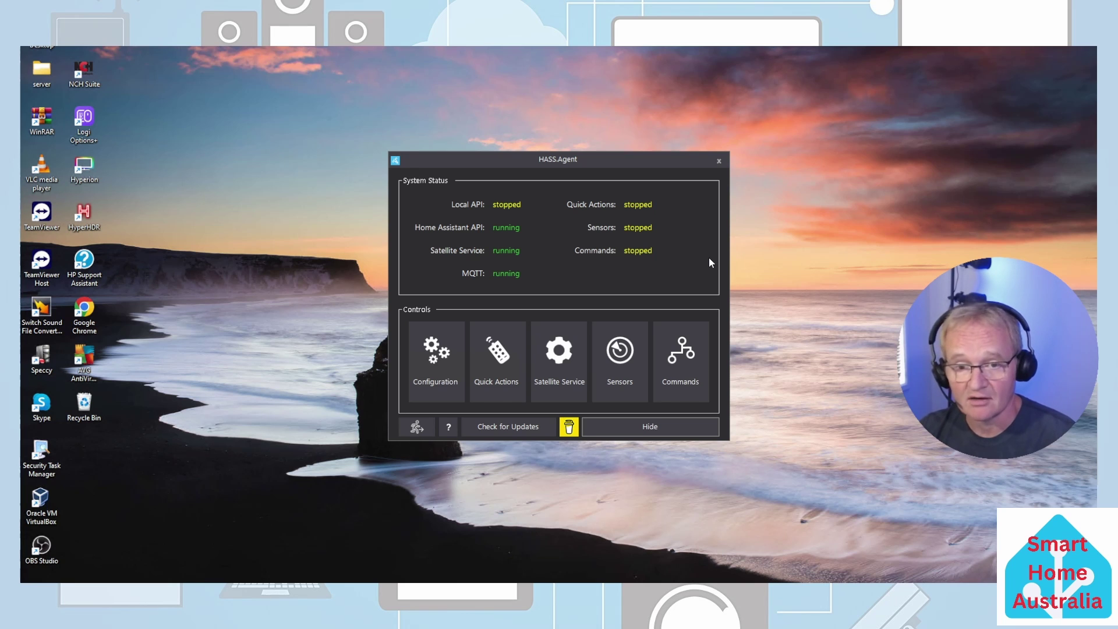
Step: Add a CpuLoad sensor named HOMELAB_cpuload with a 30-second interval and activate it
{"action": "left_click", "coordinate": [618, 365]}
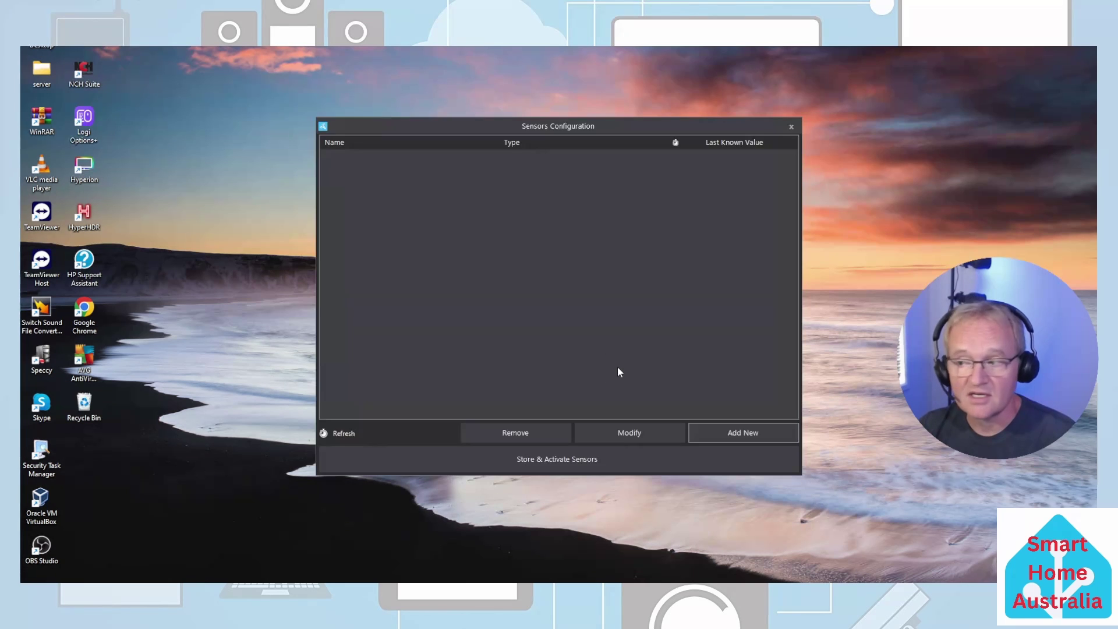
{"action": "left_click", "coordinate": [748, 433]}
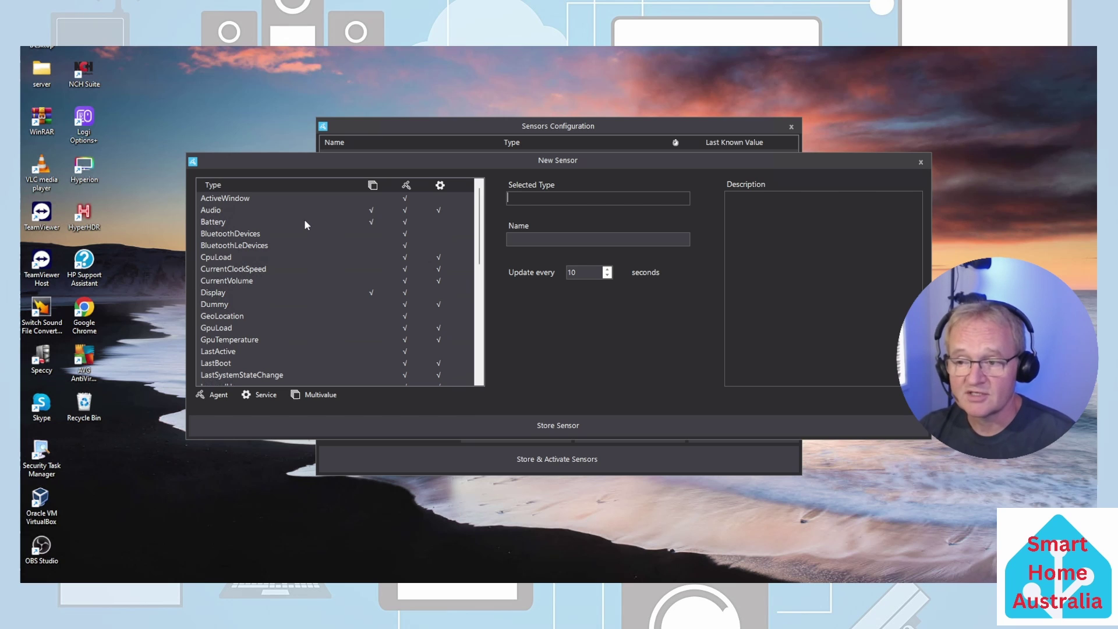
{"action": "left_click", "coordinate": [229, 259]}
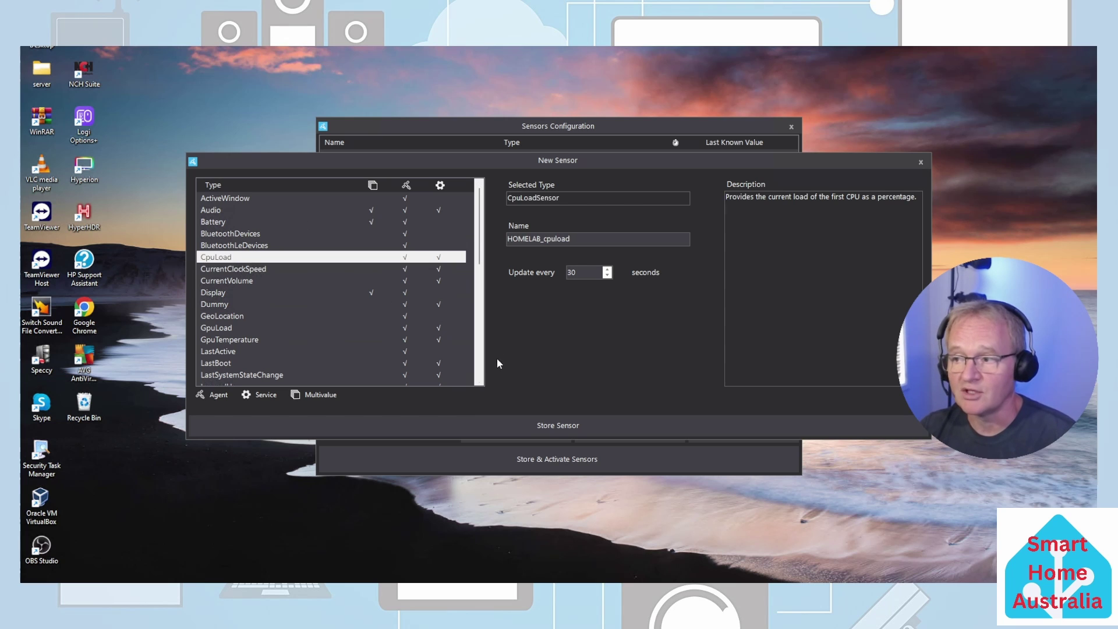
{"action": "left_click", "coordinate": [556, 424]}
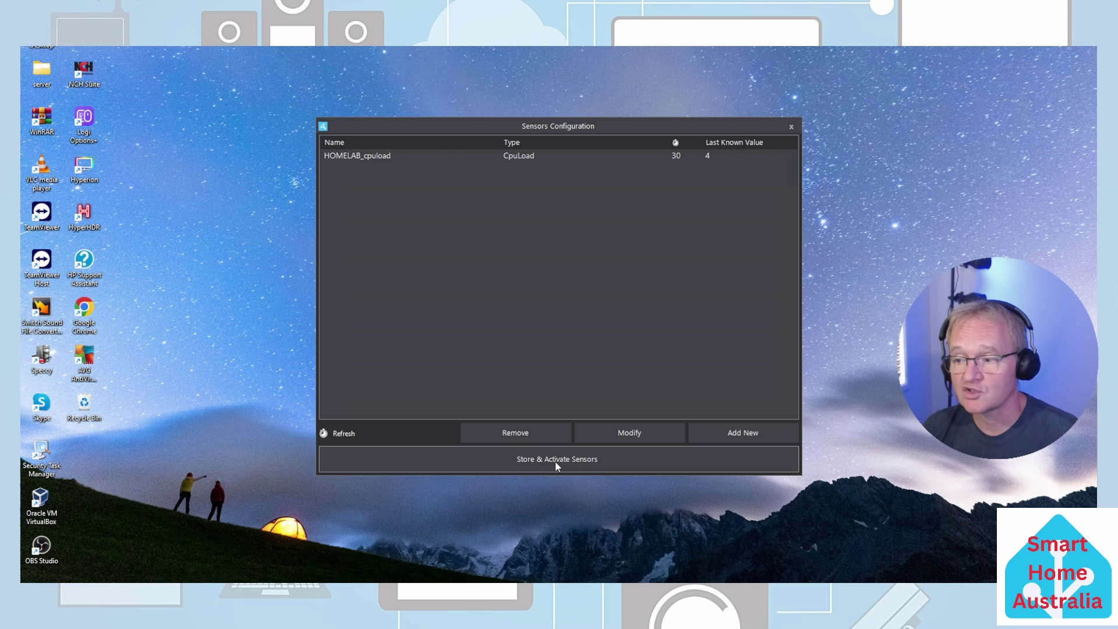
{"action": "left_click", "coordinate": [556, 461]}
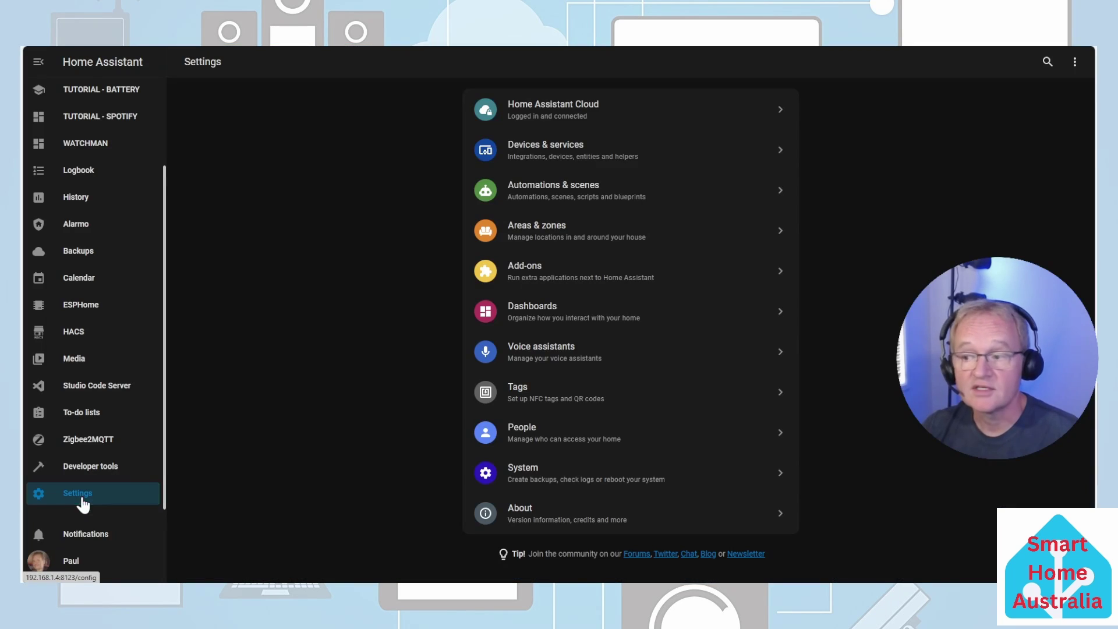
Step: Open the MQTT integration and view the HOMELAB device under core-mosquitto
{"action": "left_click", "coordinate": [563, 157]}
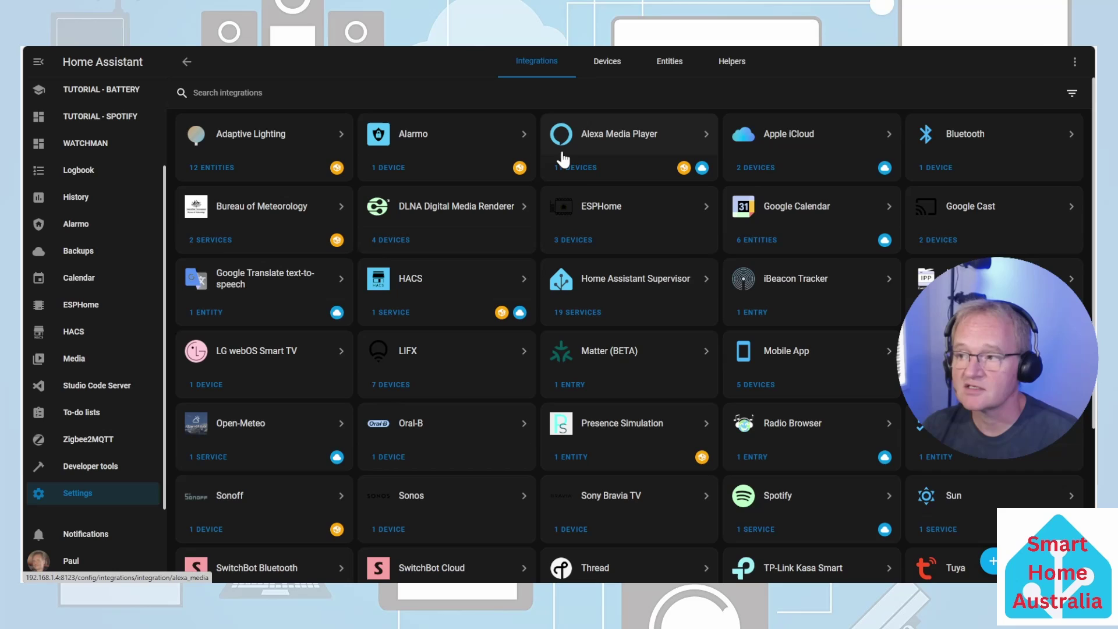
{"action": "left_click", "coordinate": [990, 350]}
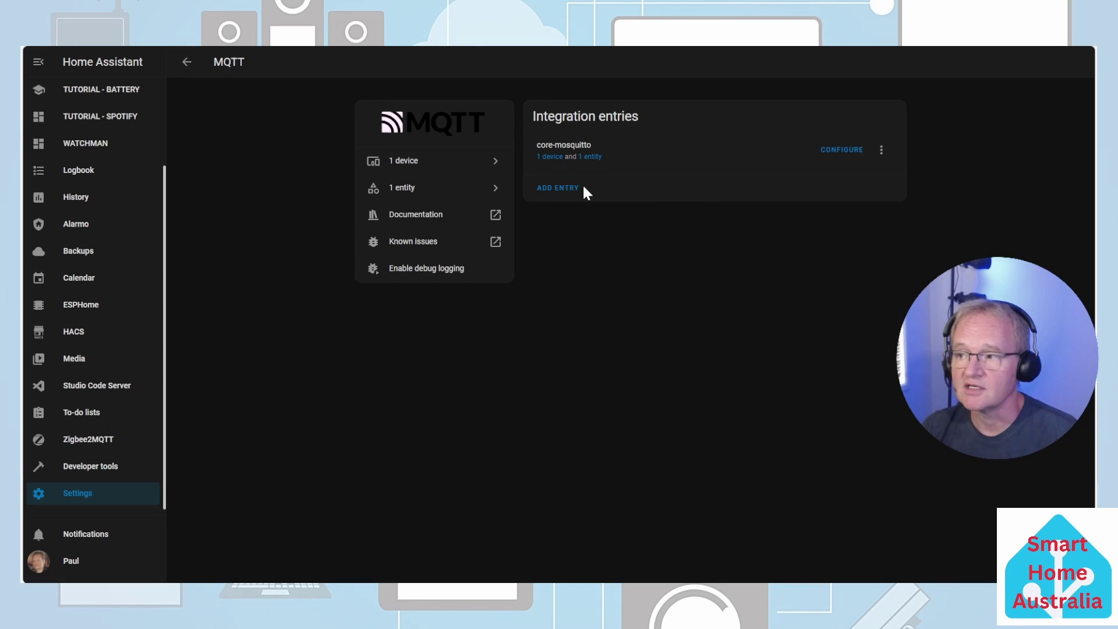
{"action": "left_click", "coordinate": [553, 157]}
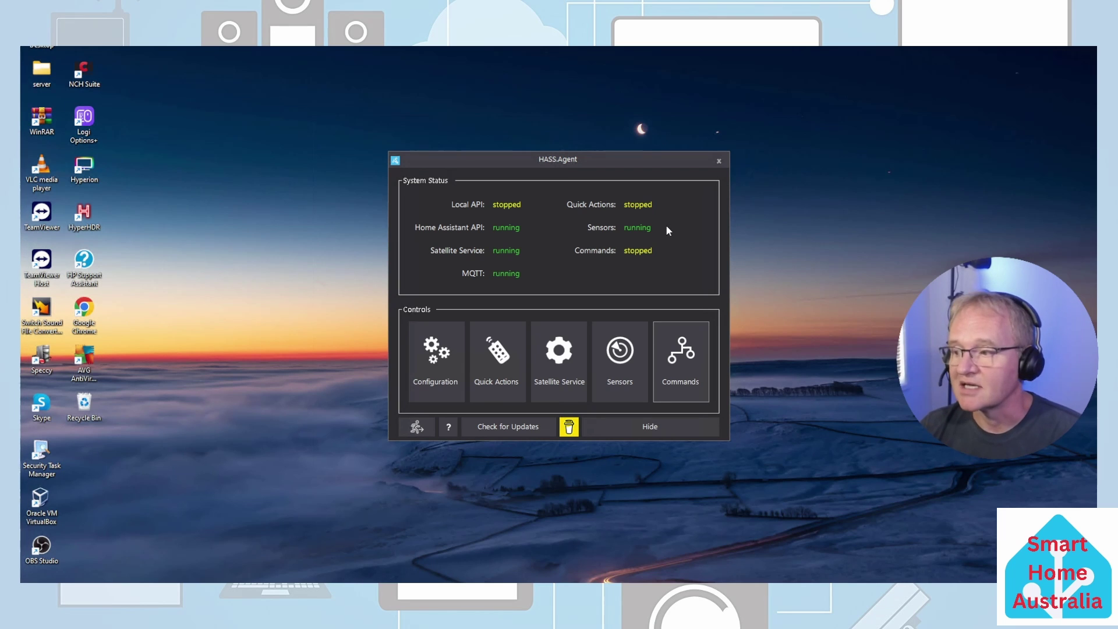
Step: Add a Lock-type command named HOMELAB_lock
{"action": "left_click", "coordinate": [692, 364]}
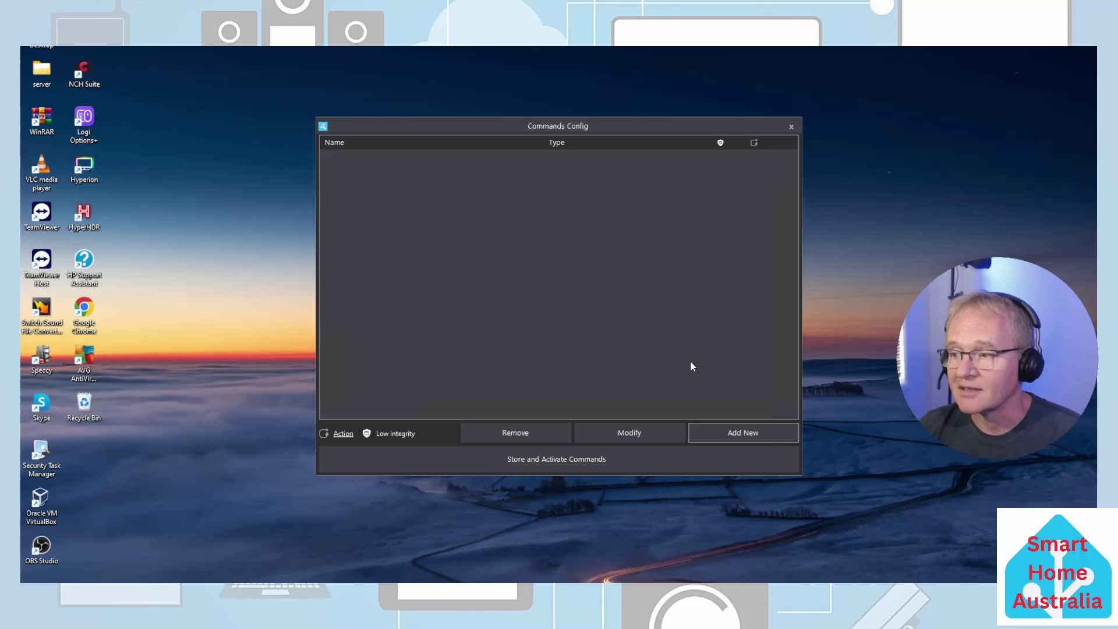
{"action": "left_click", "coordinate": [731, 430]}
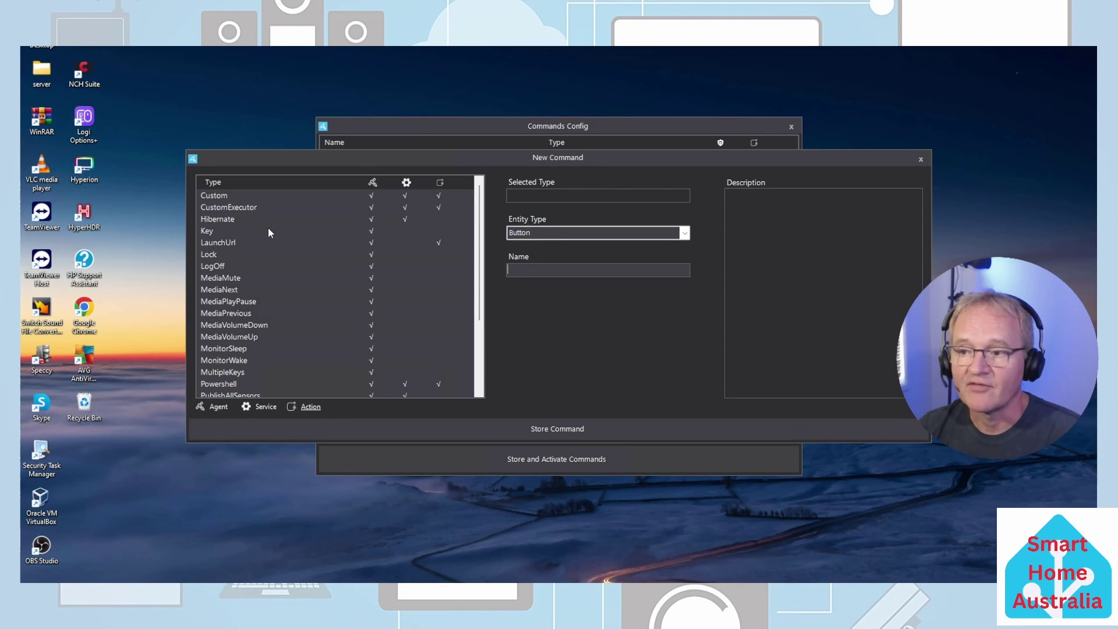
{"action": "scroll", "coordinate": [270, 234], "scroll_direction": "down", "scroll_amount": 3}
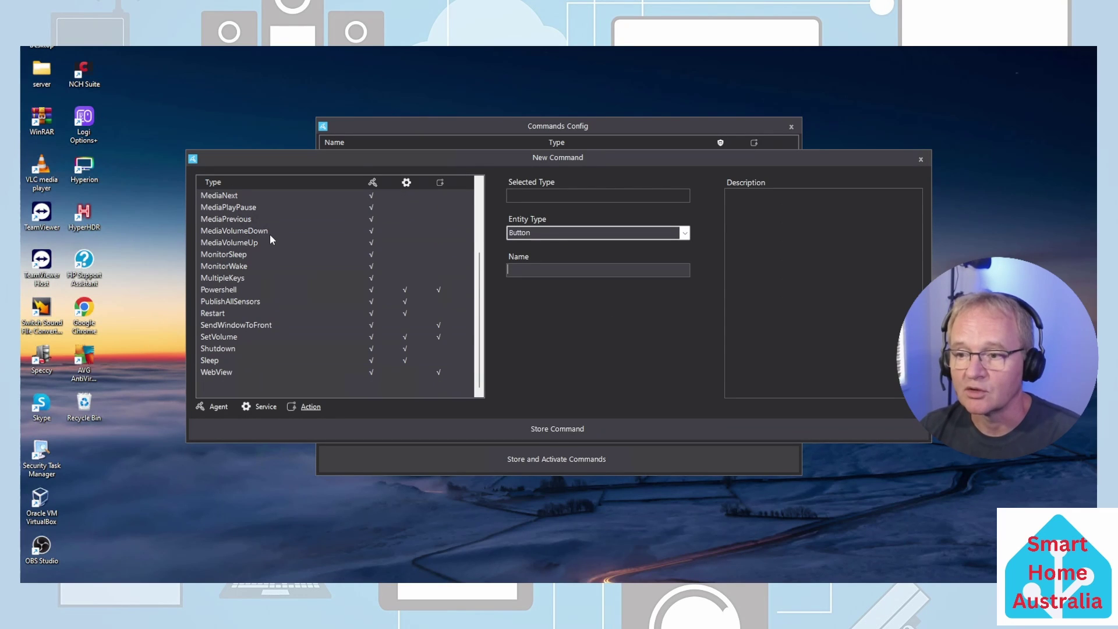
{"action": "scroll", "coordinate": [279, 278], "scroll_direction": "up", "scroll_amount": 3}
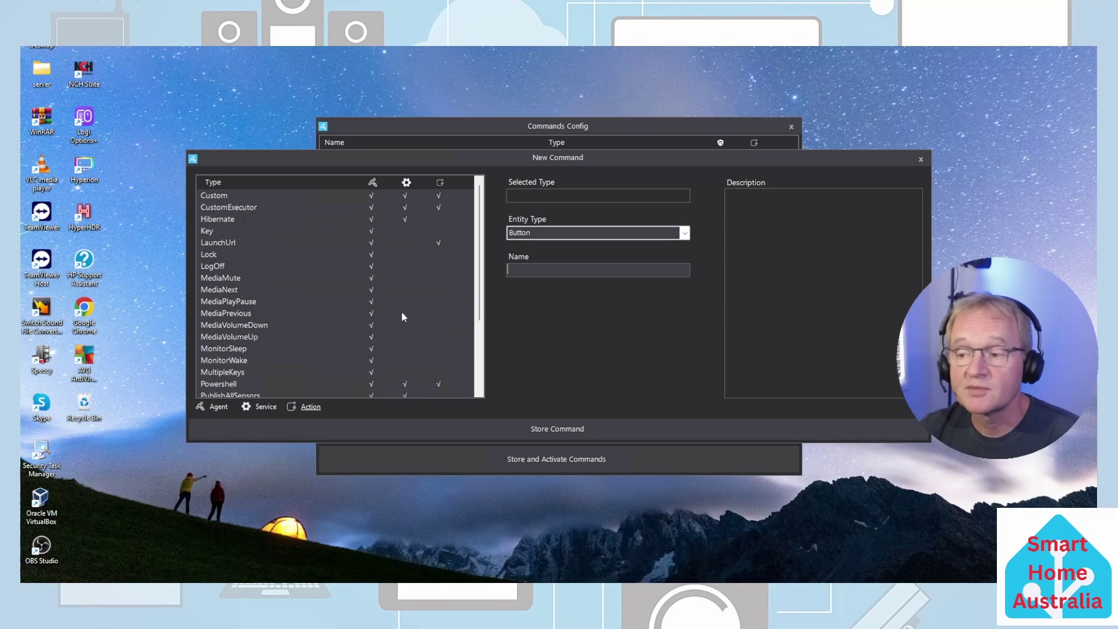
{"action": "left_click", "coordinate": [220, 255]}
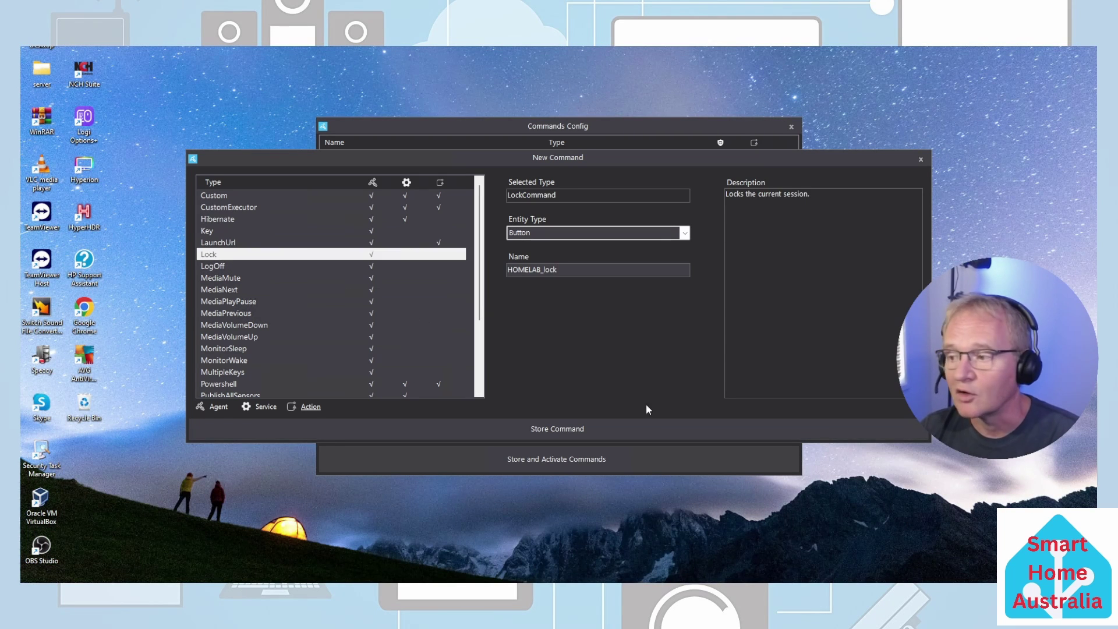
{"action": "key", "text": "s"}
Step: Add HOMELAB_shutdown and HOMELAB_sleep commands, then store and activate all commands
{"action": "key", "text": "h"}
{"action": "left_click", "coordinate": [569, 429]}
{"action": "key", "text": "s"}
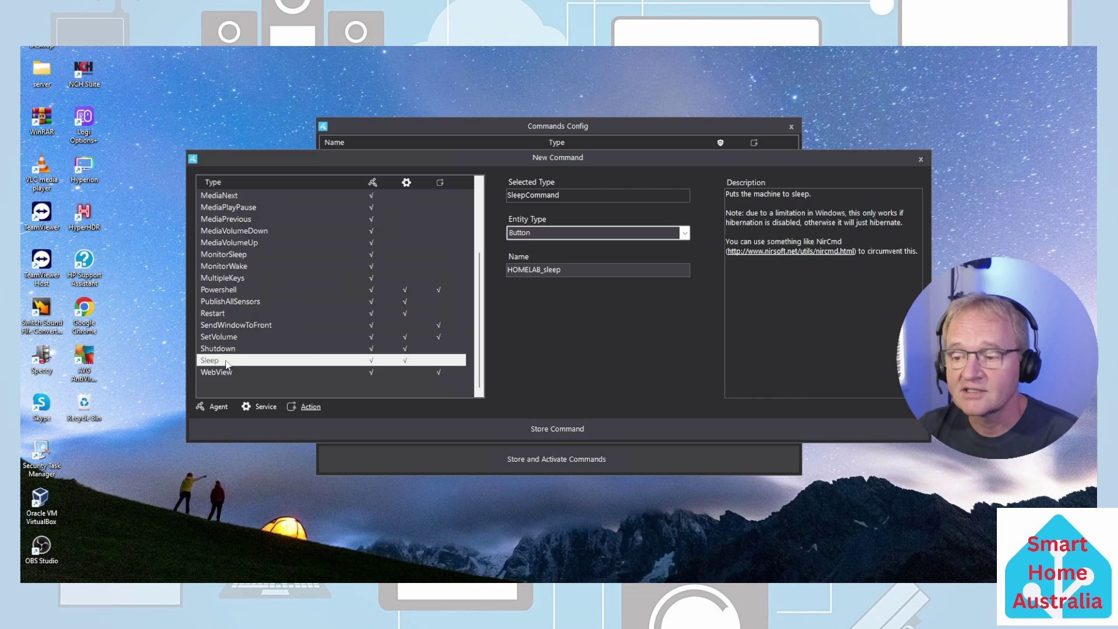
{"action": "left_click", "coordinate": [553, 428]}
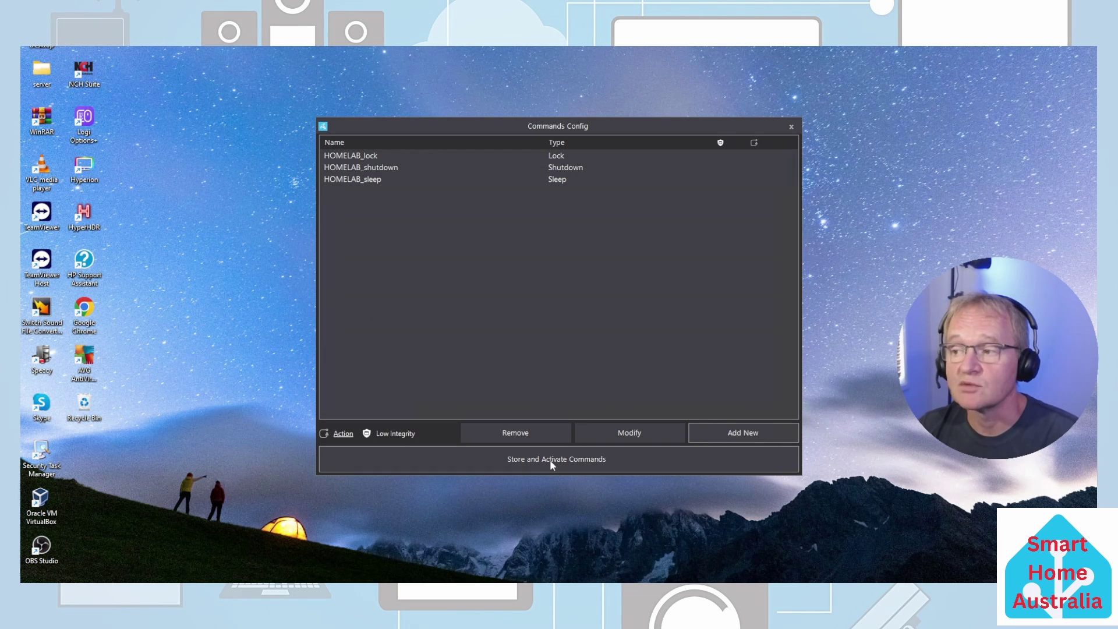
{"action": "left_click", "coordinate": [550, 460]}
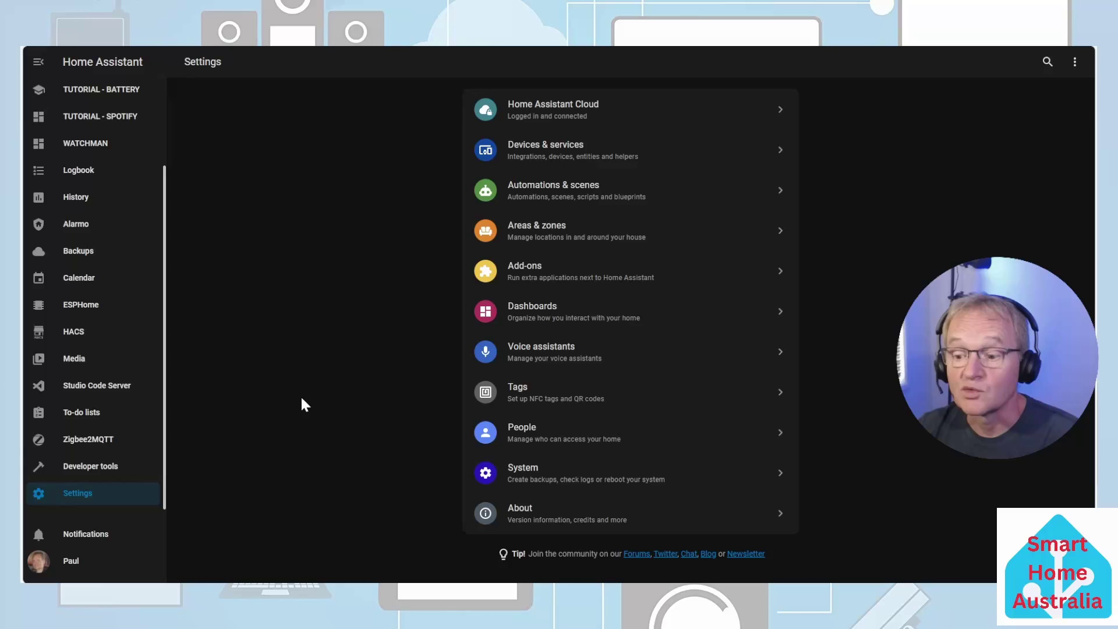
Step: Revisit the HOMELAB device under MQTT, then go back to the Settings overview
{"action": "left_click", "coordinate": [547, 155]}
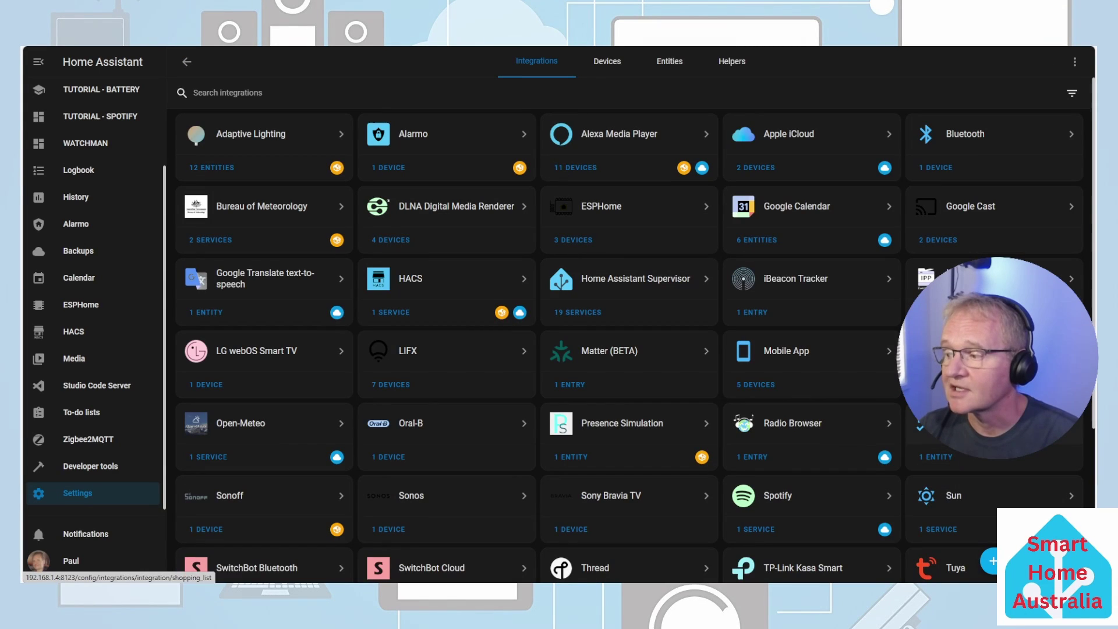
{"action": "left_click", "coordinate": [966, 351]}
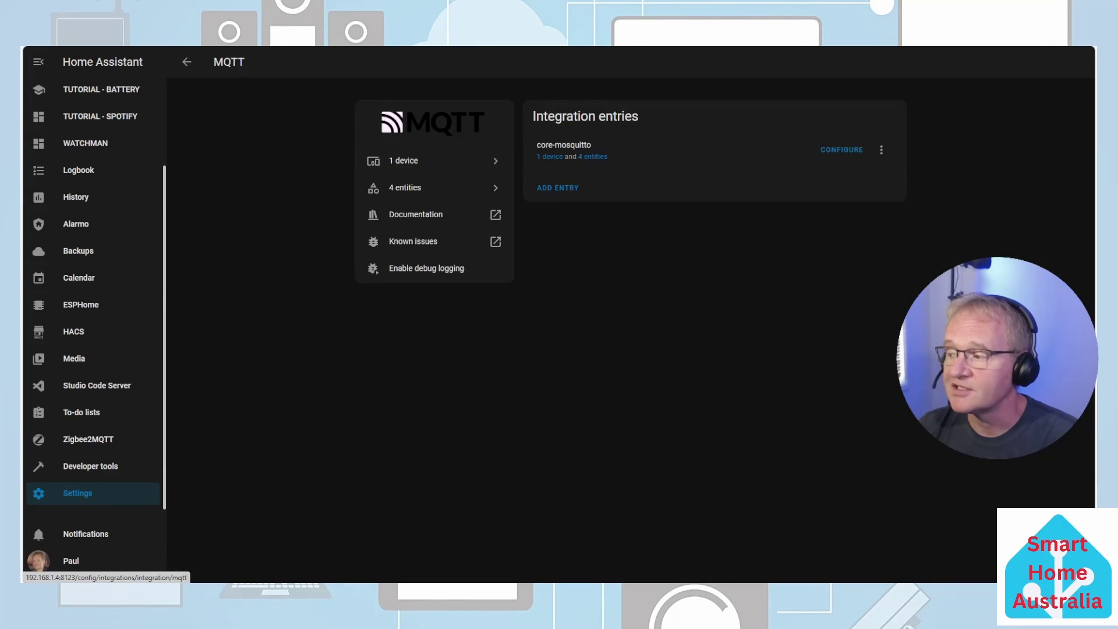
{"action": "left_click", "coordinate": [550, 166]}
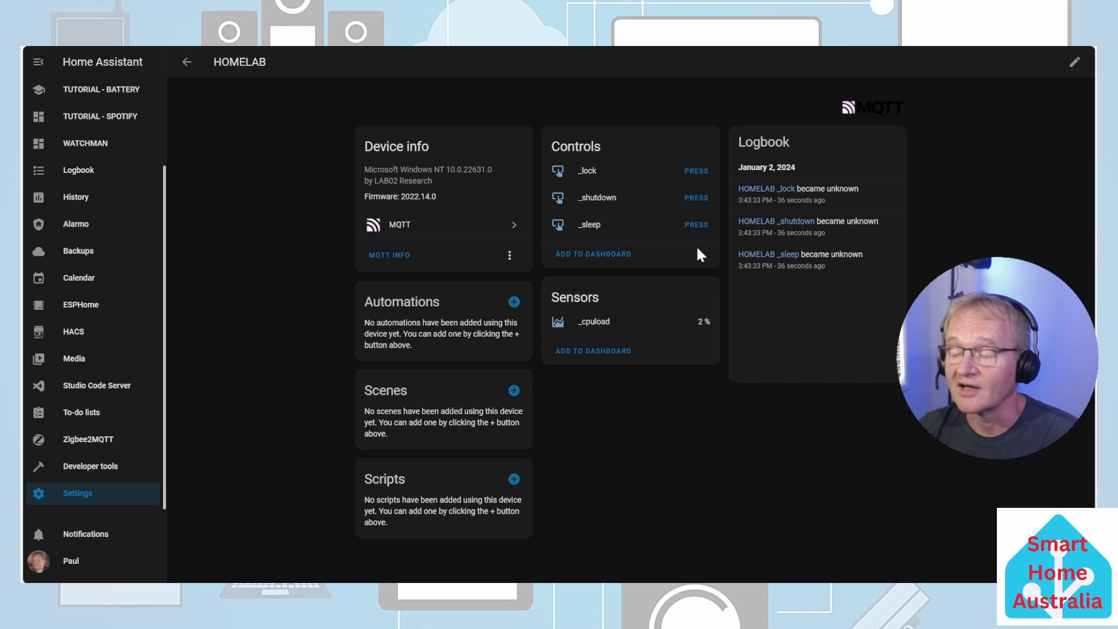
{"action": "key", "text": "alt+Left"}
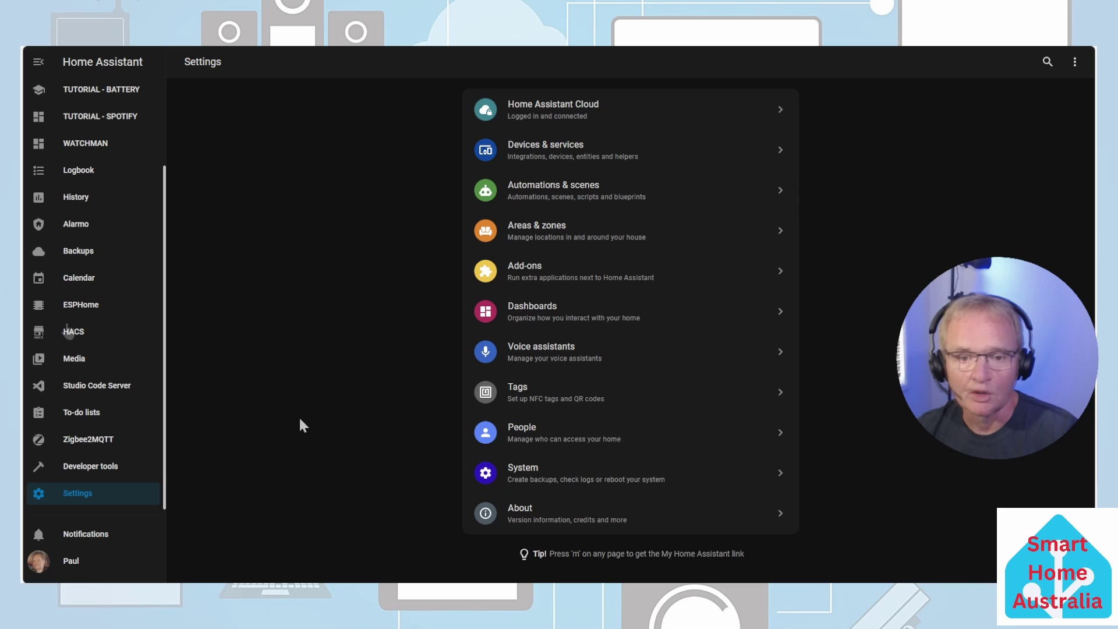
Step: Search HACS integrations for 'hass.agent' and download HASS.Agent version 2022.11.9
{"action": "left_click", "coordinate": [88, 334]}
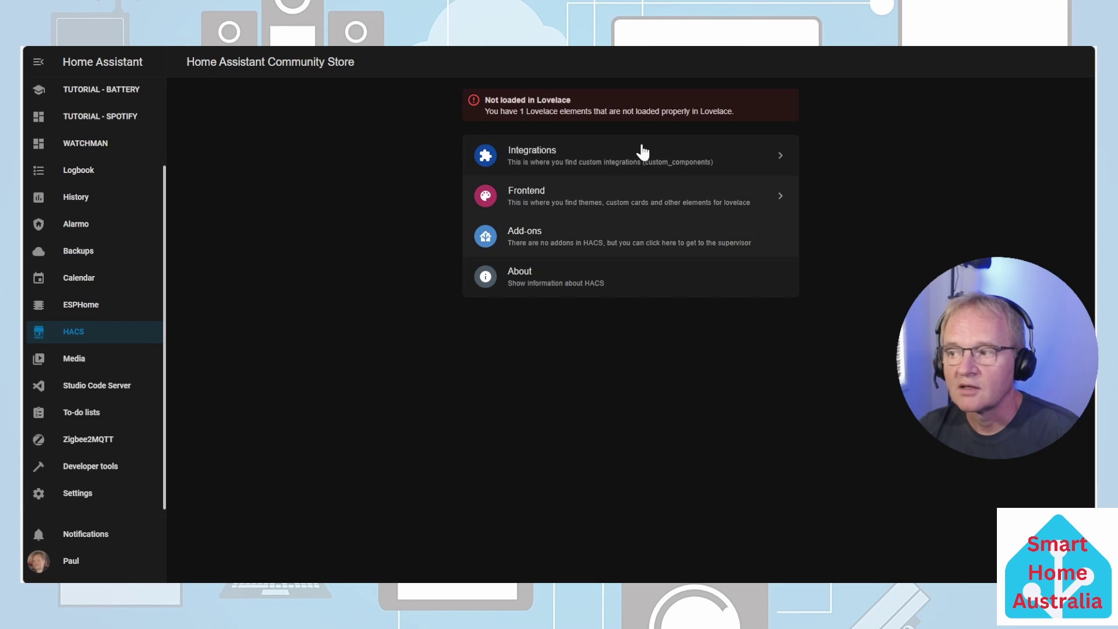
{"action": "left_click", "coordinate": [563, 169]}
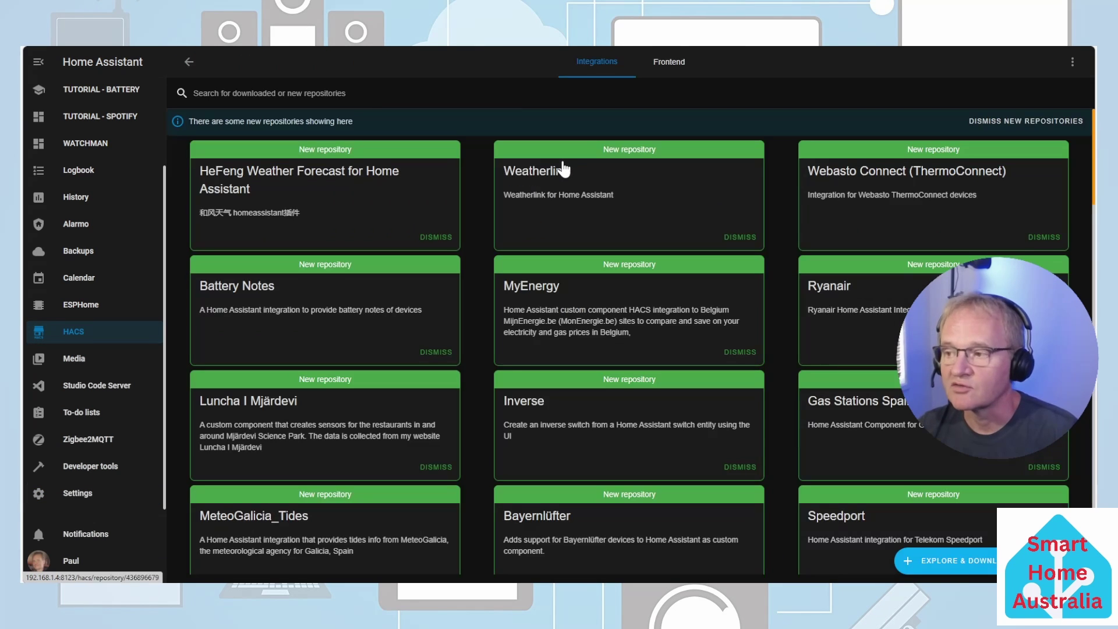
{"action": "left_click", "coordinate": [947, 560]}
{"action": "type", "text": "hass.agent"}
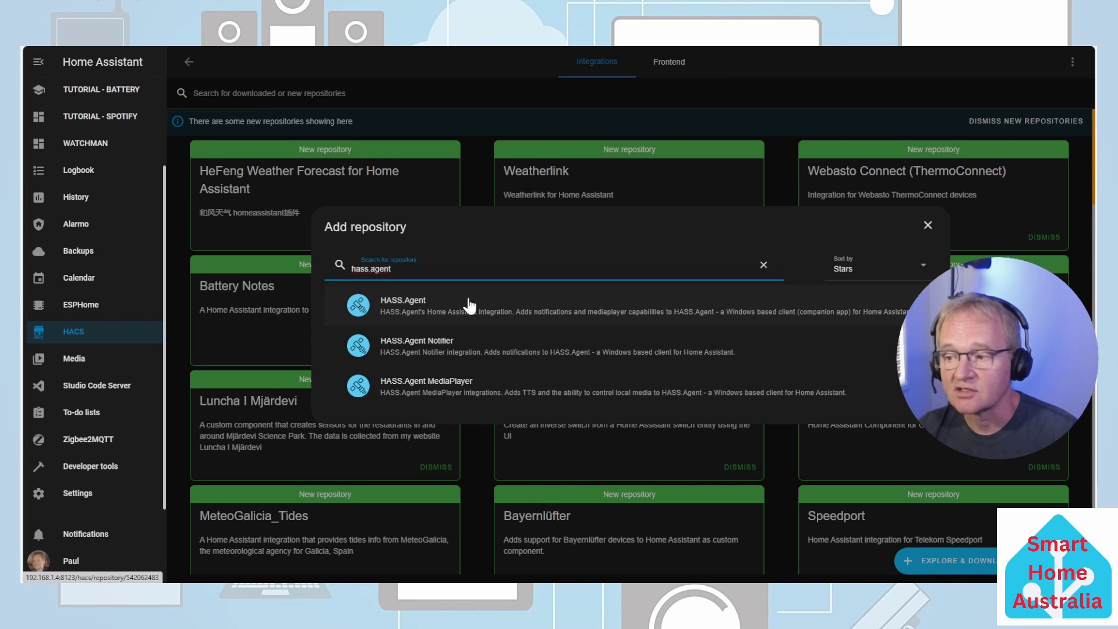
{"action": "left_click", "coordinate": [450, 319]}
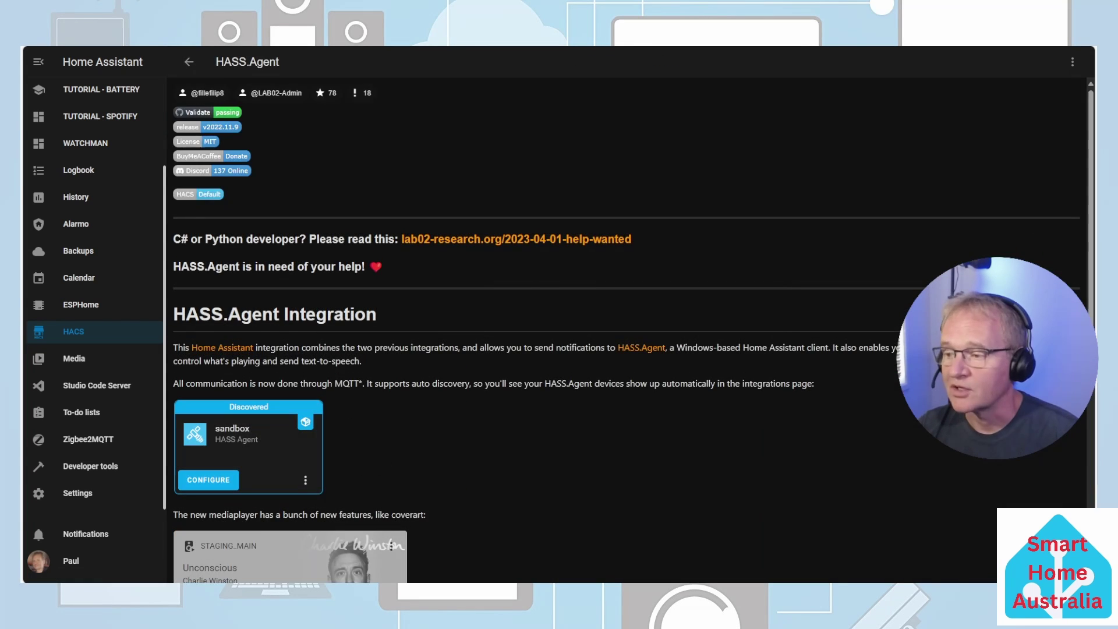
{"action": "left_click", "coordinate": [767, 412]}
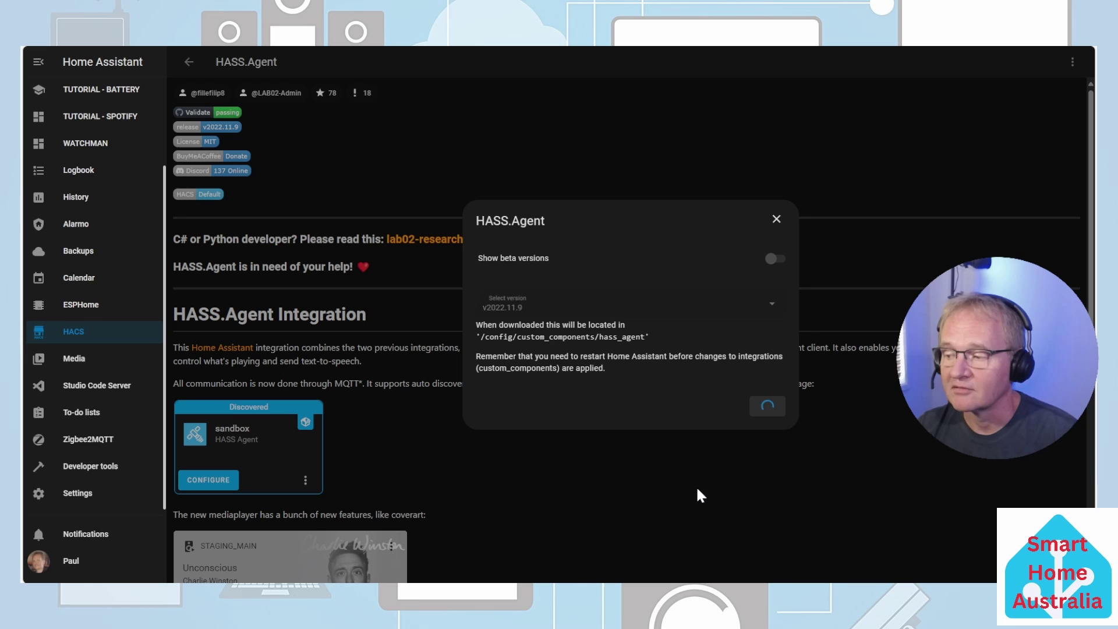
{"action": "left_click", "coordinate": [189, 61]}
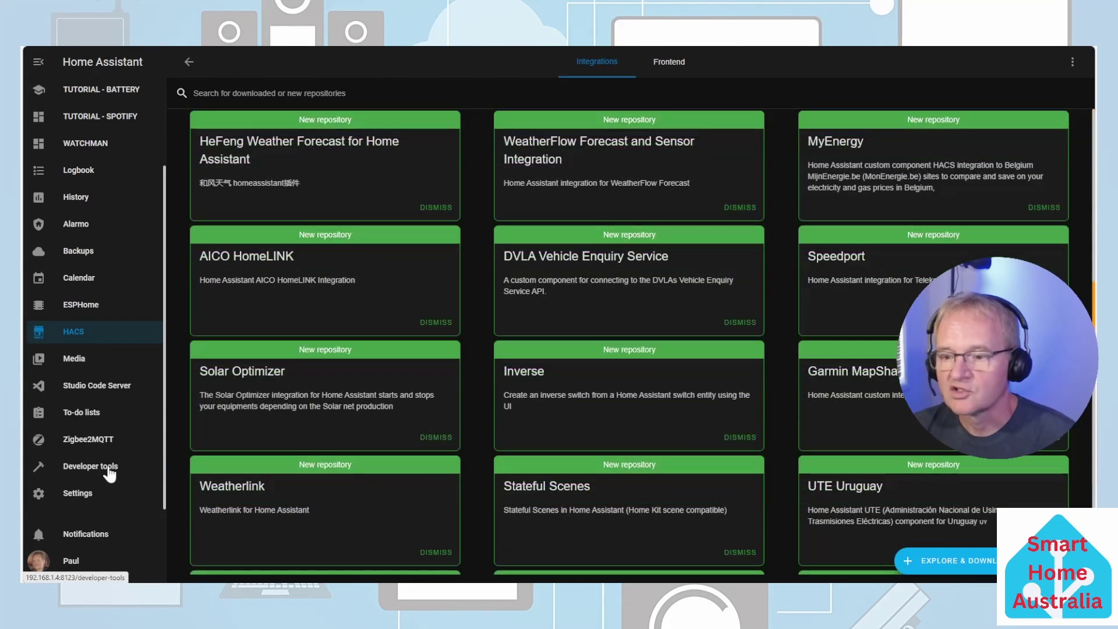
Step: Check the configuration, fully restart Home Assistant, then open Devices & services
{"action": "left_click", "coordinate": [110, 469]}
{"action": "left_click", "coordinate": [368, 218]}
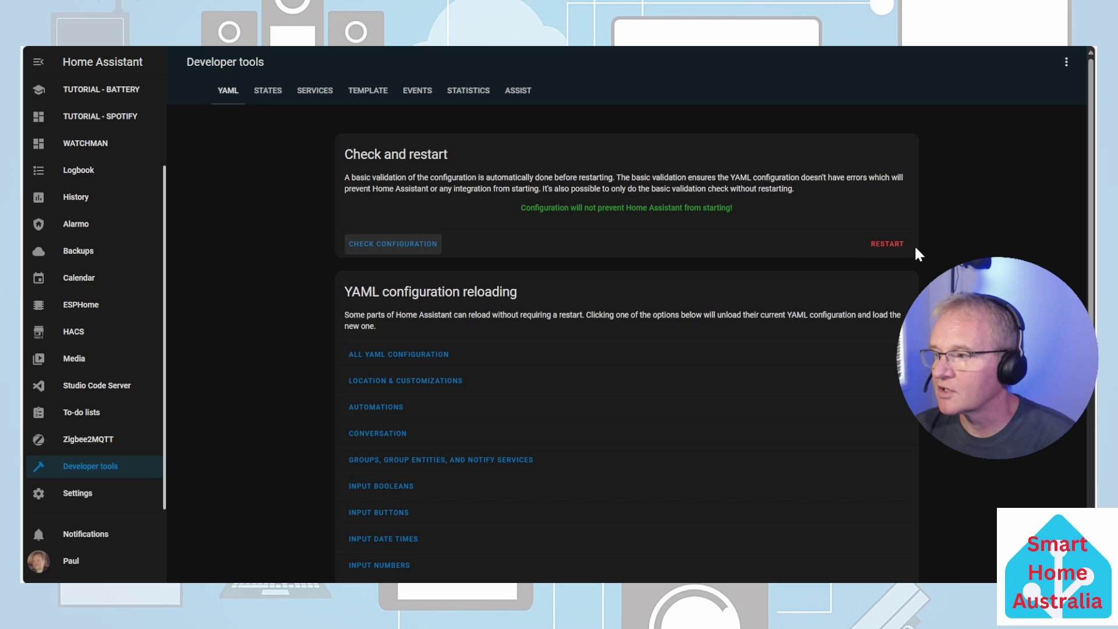
{"action": "left_click", "coordinate": [879, 244]}
{"action": "left_click", "coordinate": [562, 336]}
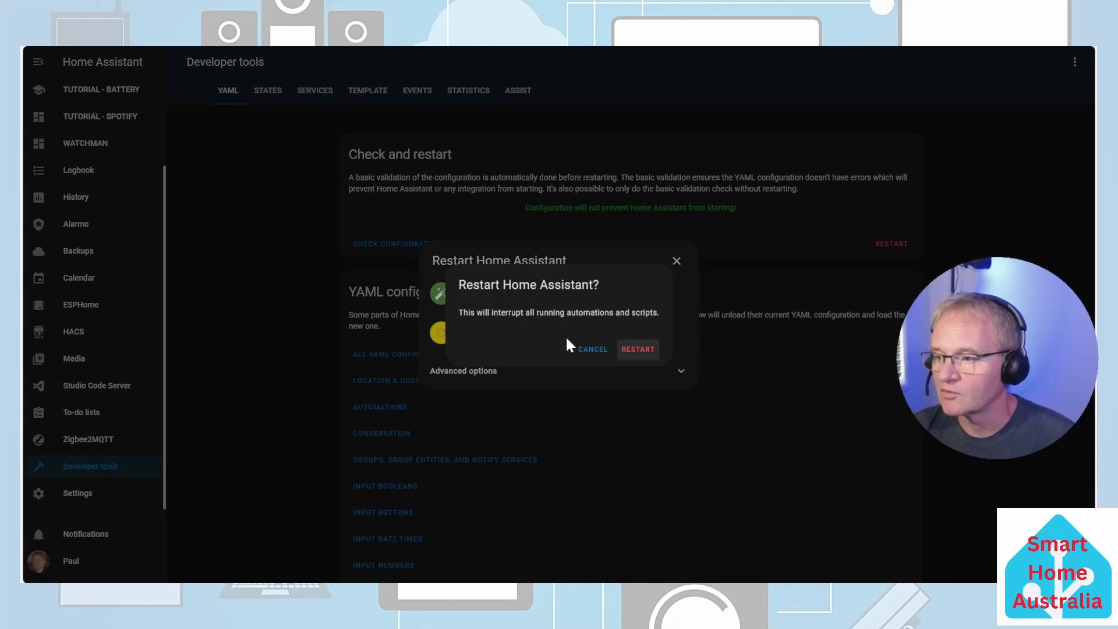
{"action": "left_click", "coordinate": [636, 350]}
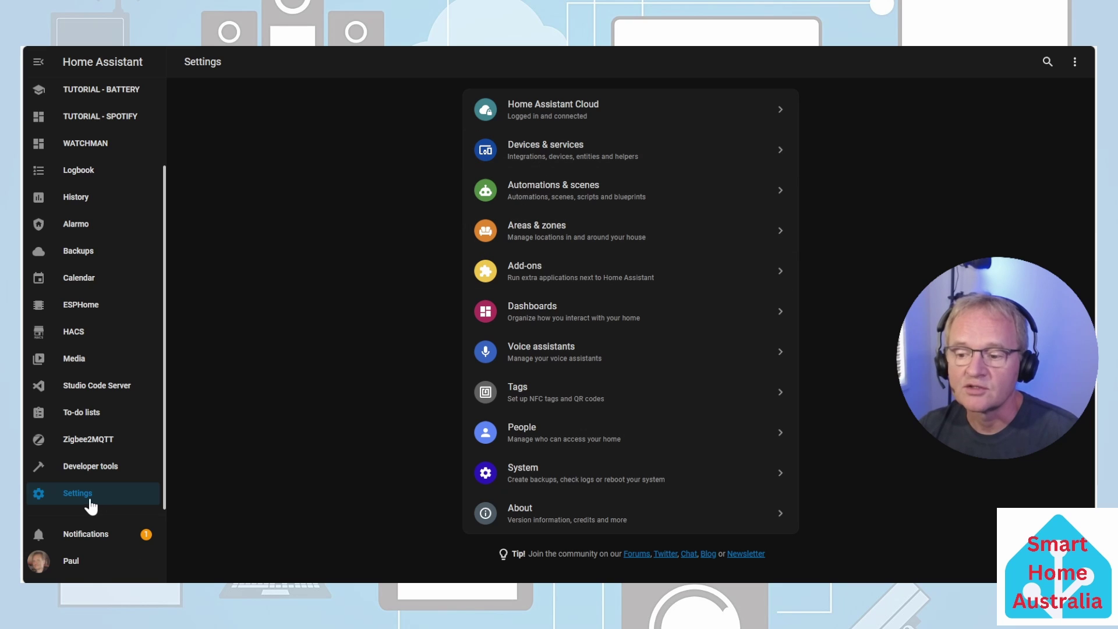
{"action": "left_click", "coordinate": [537, 162]}
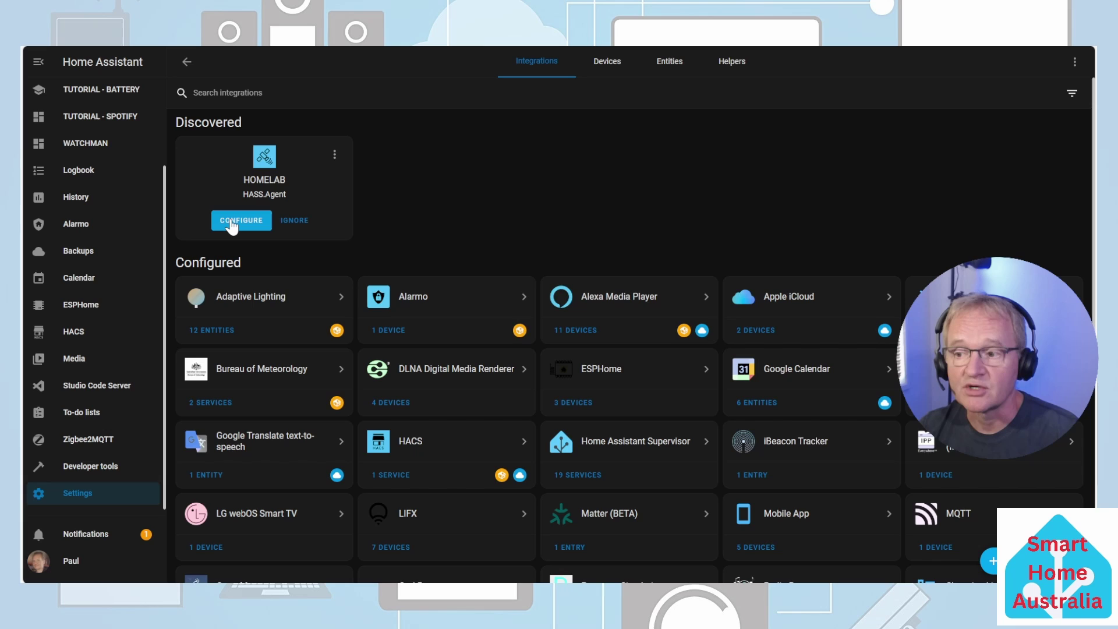
Step: Set up the discovered HOMELAB HASS.Agent device and assign it to the SYSTEM area
{"action": "left_click", "coordinate": [232, 226]}
{"action": "left_click", "coordinate": [643, 339]}
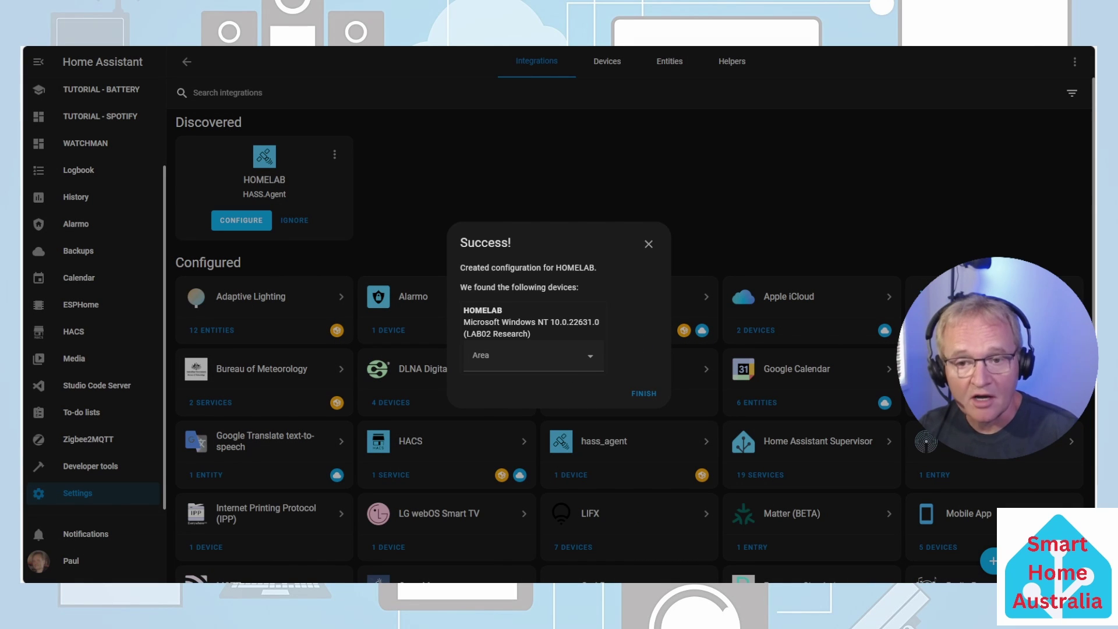
{"action": "left_click", "coordinate": [534, 359]}
{"action": "scroll", "coordinate": [535, 460], "scroll_direction": "down", "scroll_amount": 2}
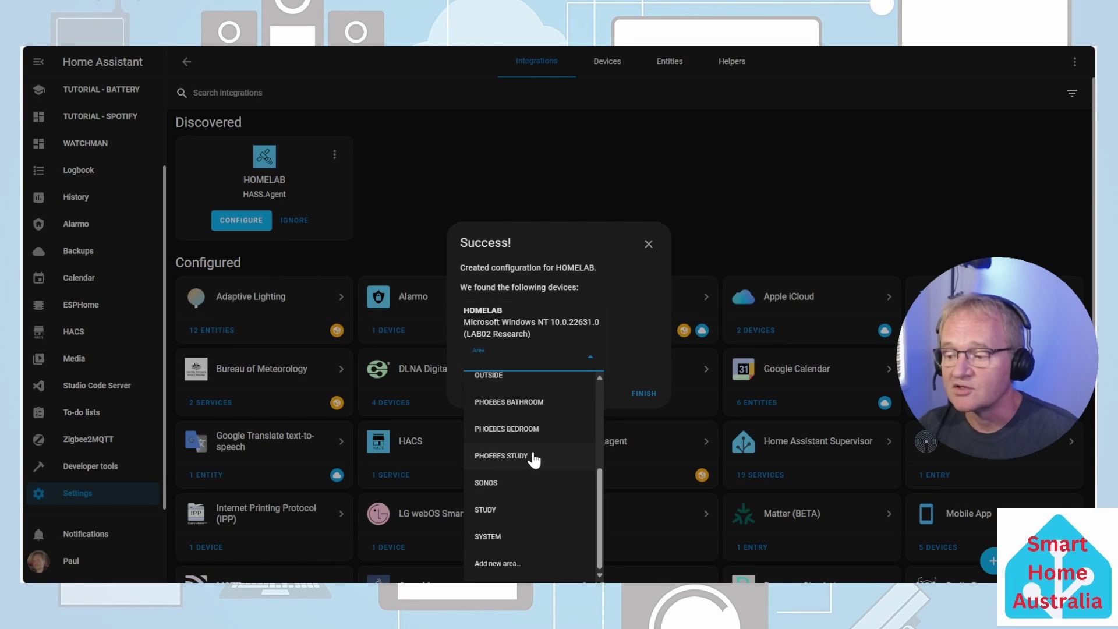
{"action": "left_click", "coordinate": [514, 536]}
{"action": "left_click", "coordinate": [640, 396]}
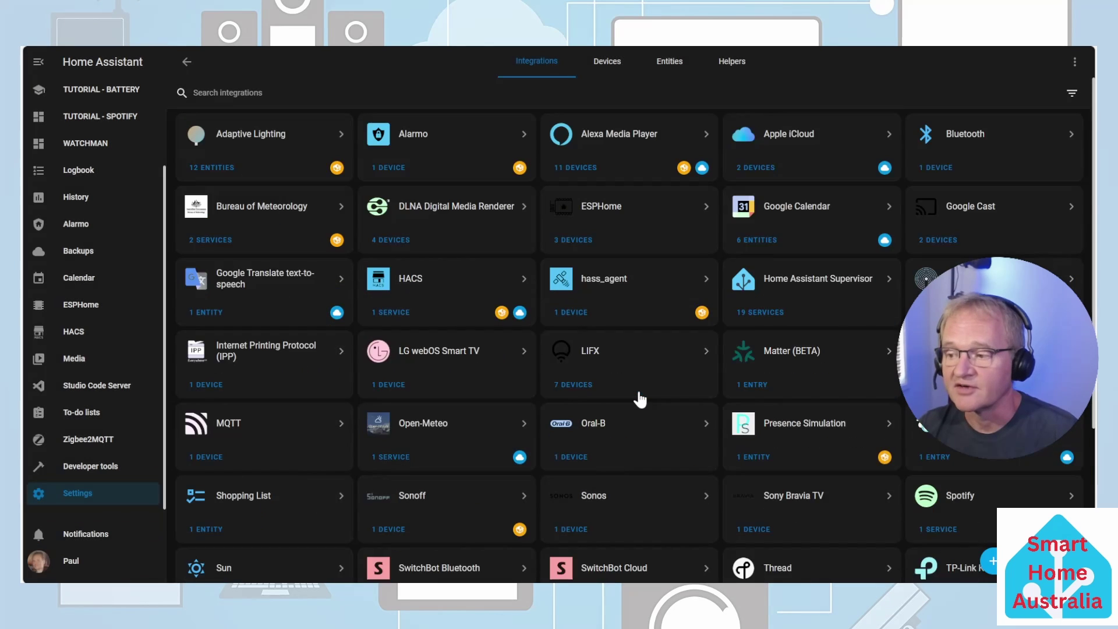
Step: Raise the HOMELAB media player volume to about a quarter
{"action": "left_click", "coordinate": [592, 285]}
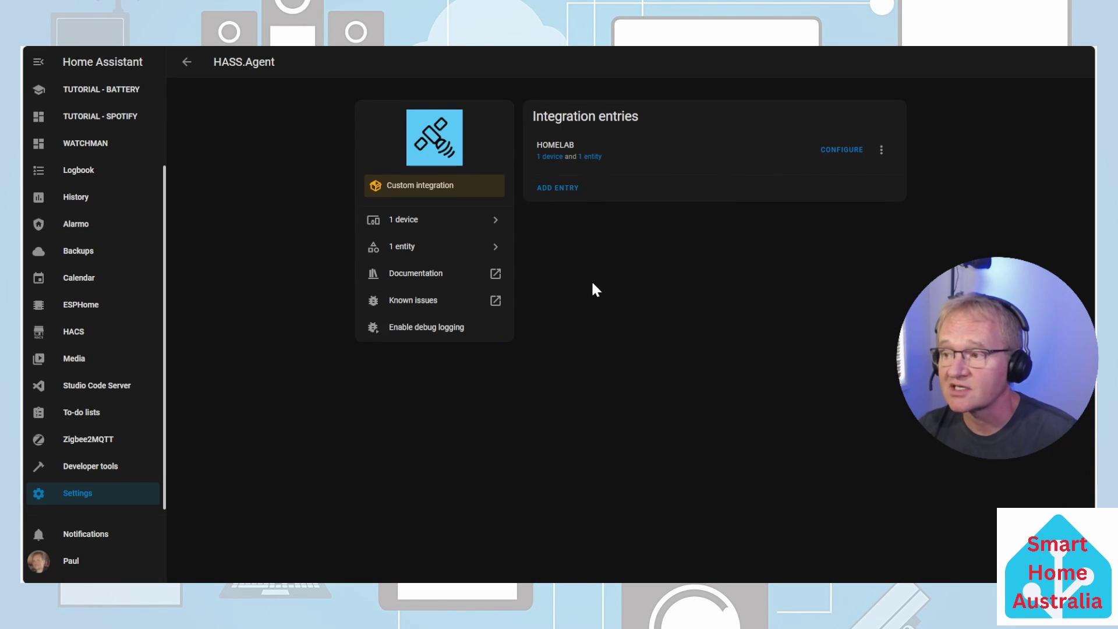
{"action": "left_click", "coordinate": [549, 158]}
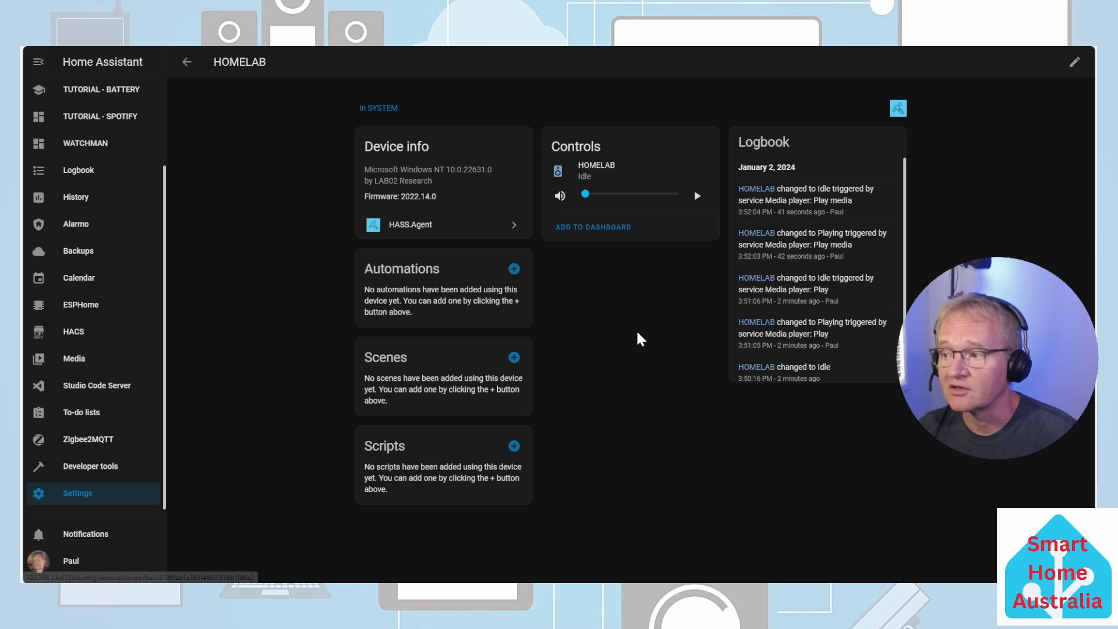
{"action": "mouse_move", "coordinate": [587, 203]}
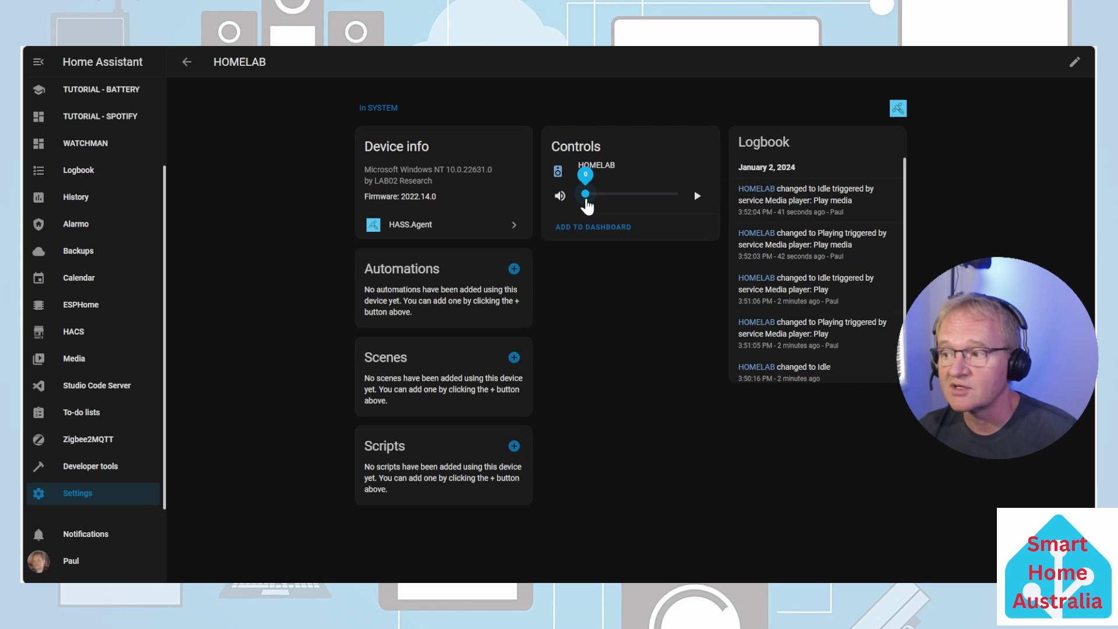
{"action": "left_click_drag", "start_coordinate": [586, 194], "coordinate": [609, 193]}
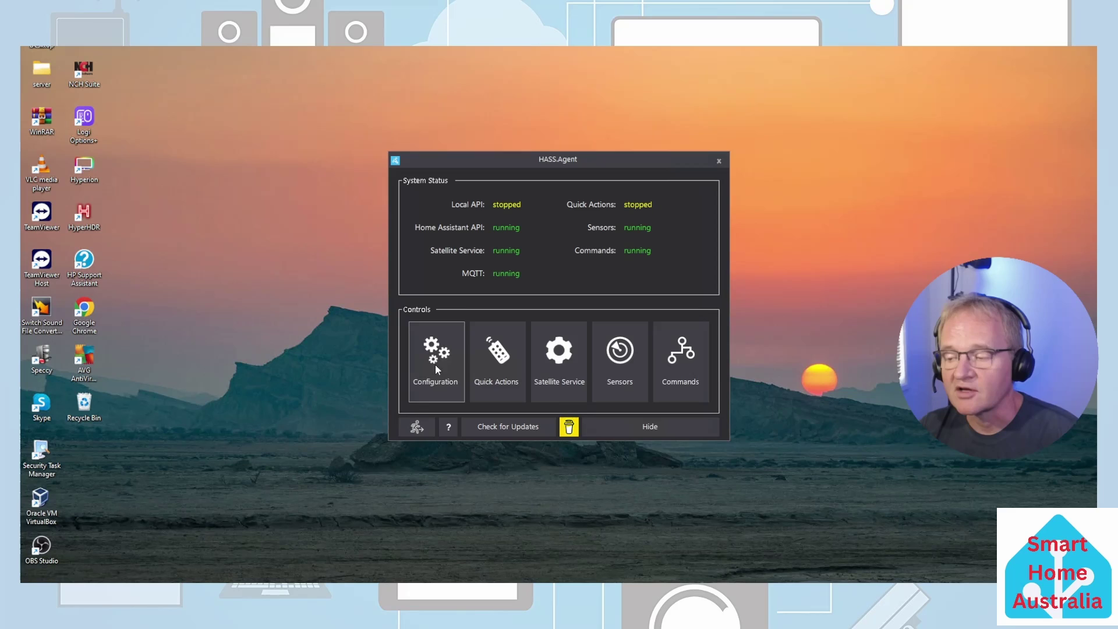
Step: Show a test notification from HASS.Agent's Notifications settings, then save and restart the agent
{"action": "left_click", "coordinate": [436, 365]}
{"action": "left_click", "coordinate": [358, 321]}
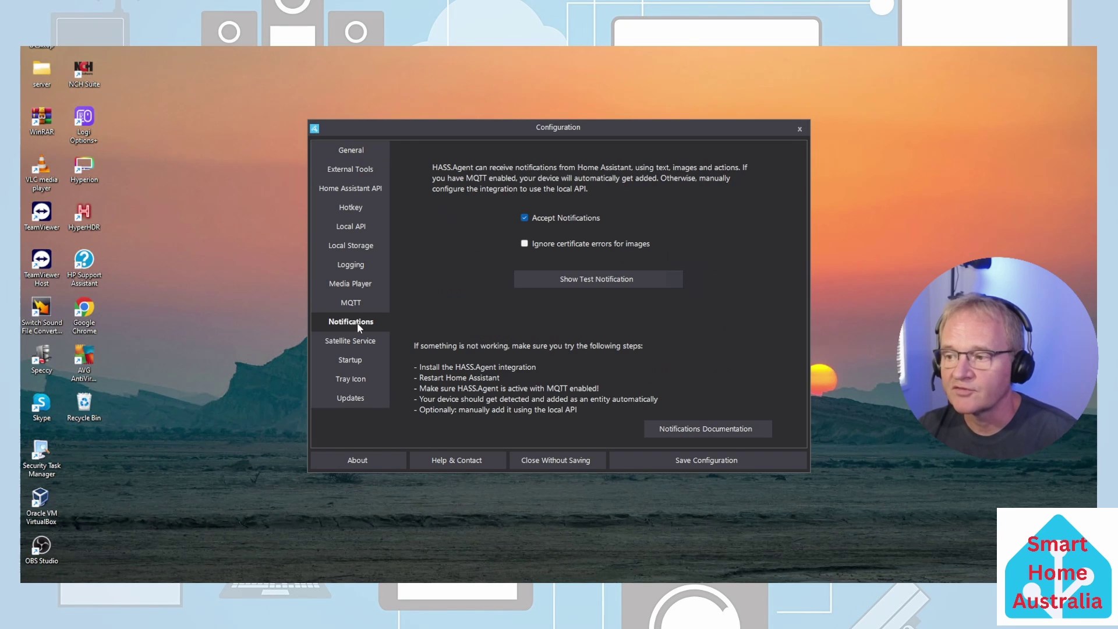
{"action": "left_click", "coordinate": [612, 281]}
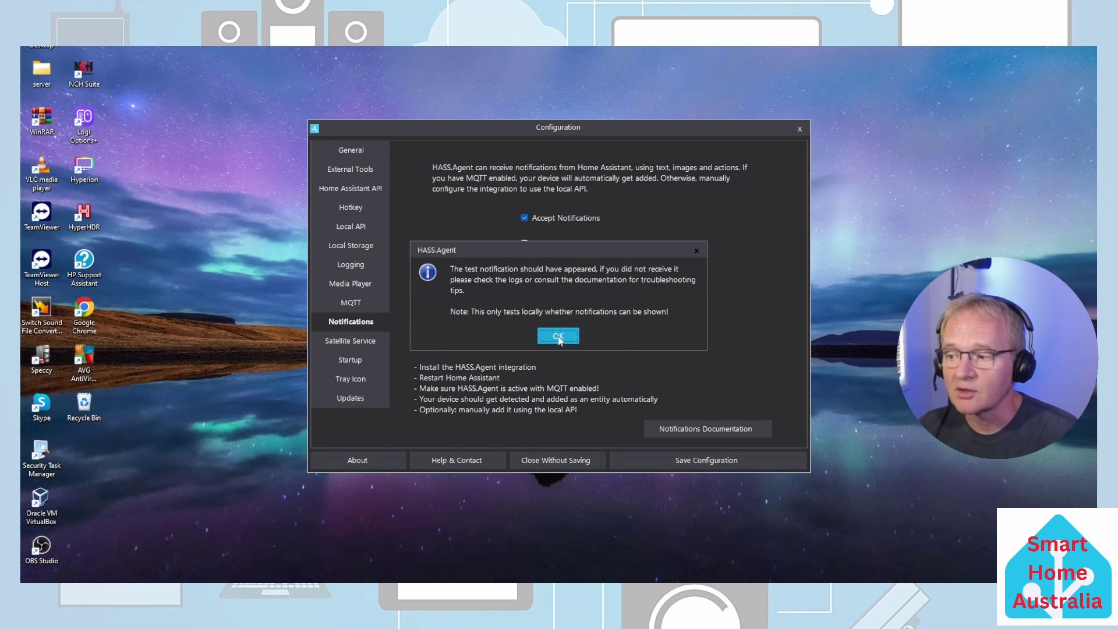
{"action": "left_click", "coordinate": [561, 340]}
{"action": "left_click", "coordinate": [699, 464]}
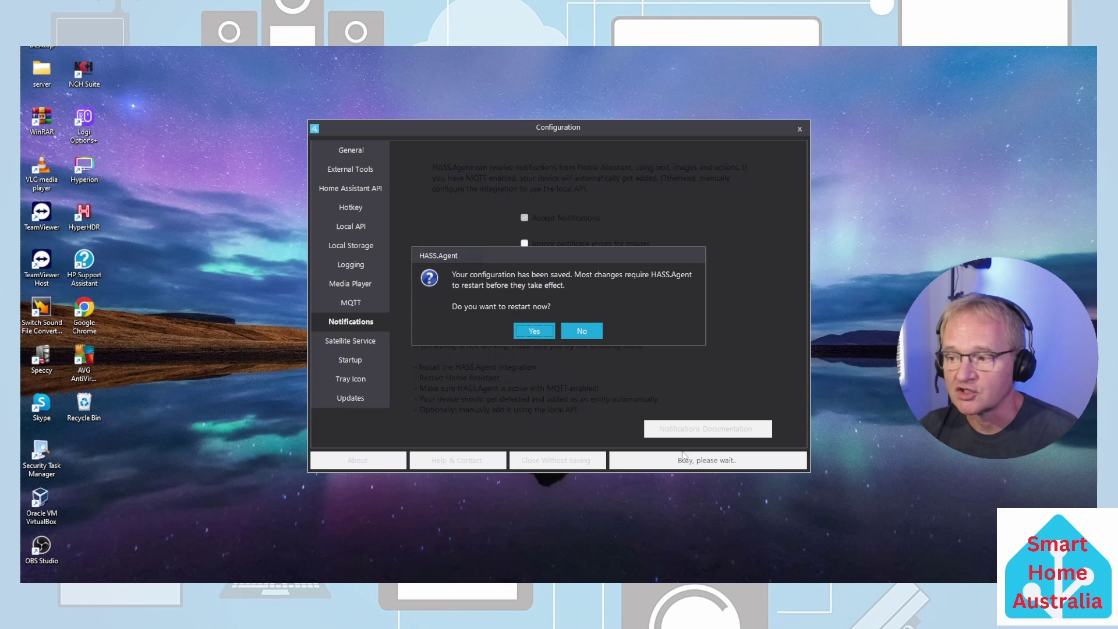
{"action": "left_click", "coordinate": [534, 331]}
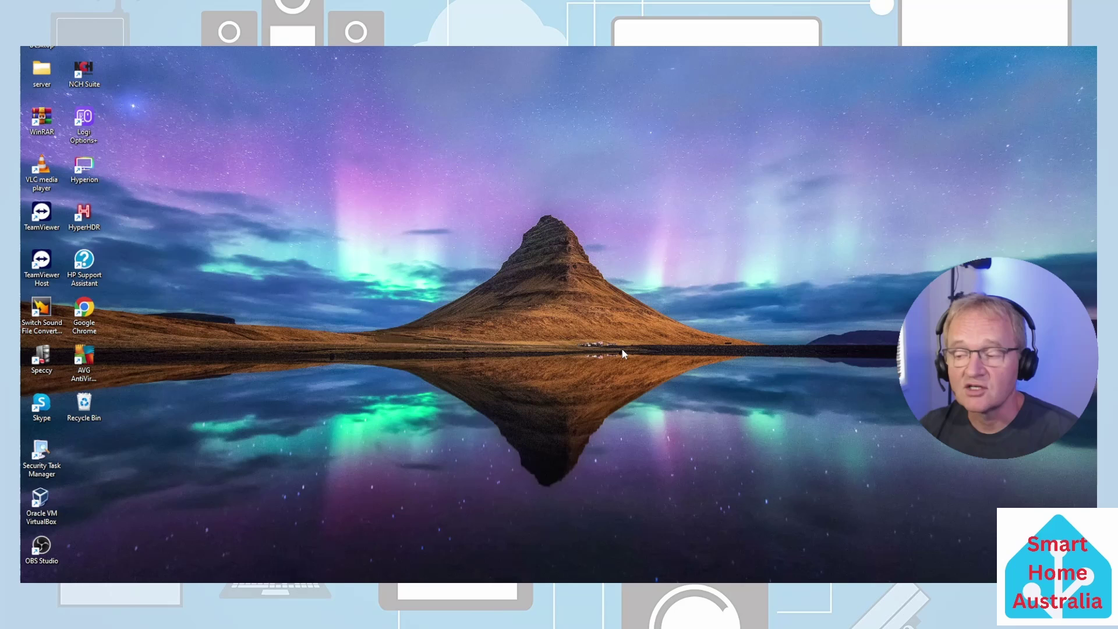
Step: Call notify.homelab with the message 'Home Assistant sending Notification to the Home Lab'
{"action": "left_click", "coordinate": [932, 562]}
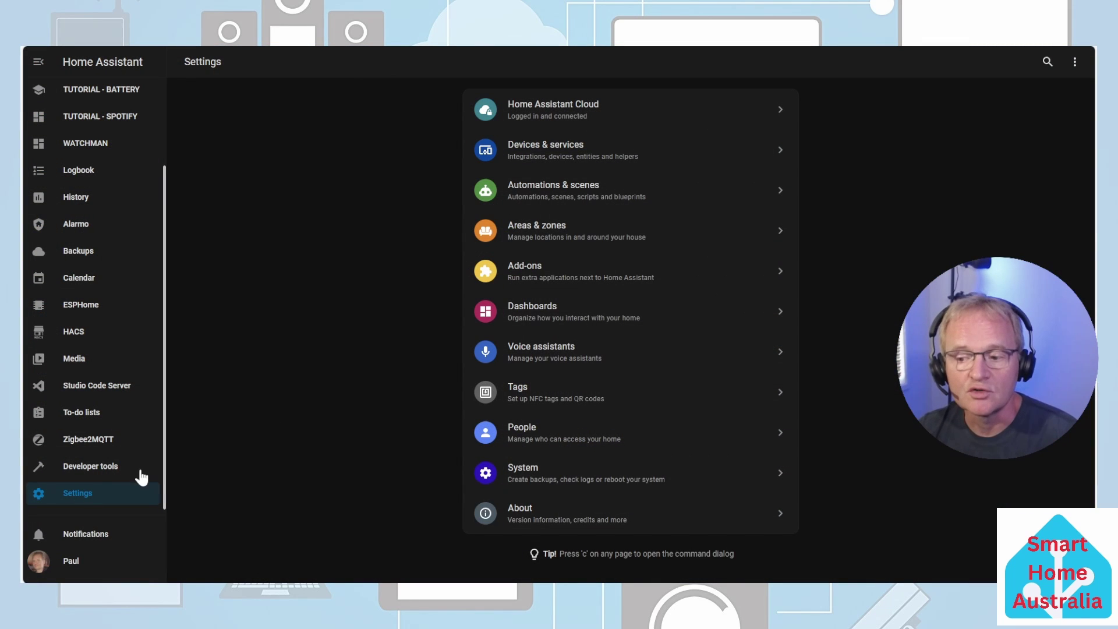
{"action": "left_click", "coordinate": [116, 473]}
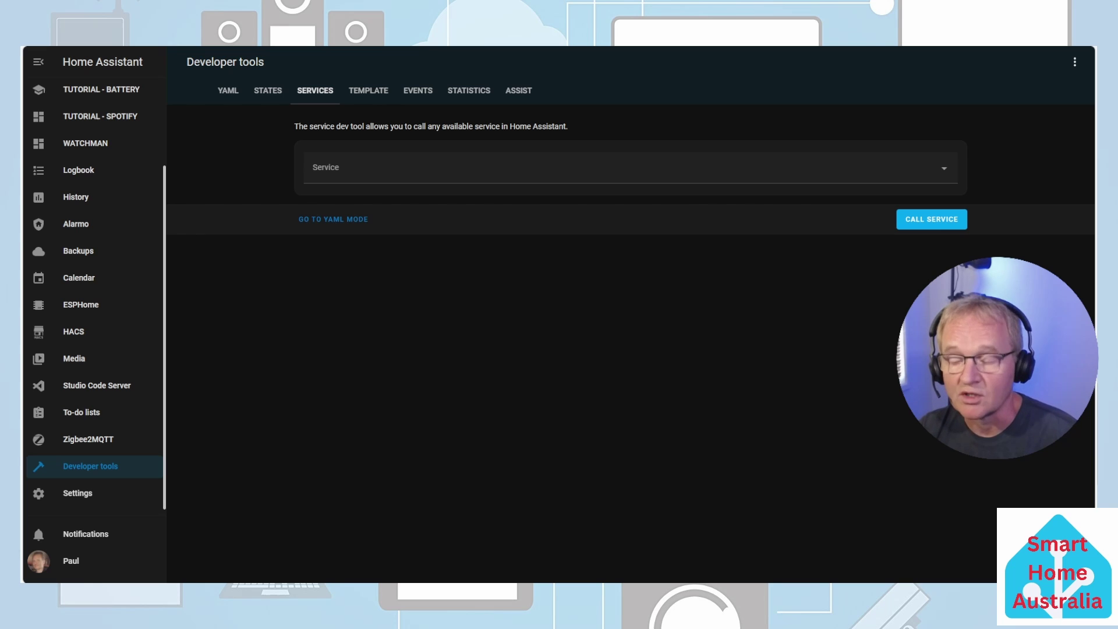
{"action": "left_click", "coordinate": [427, 169]}
{"action": "type", "text": "homela"}
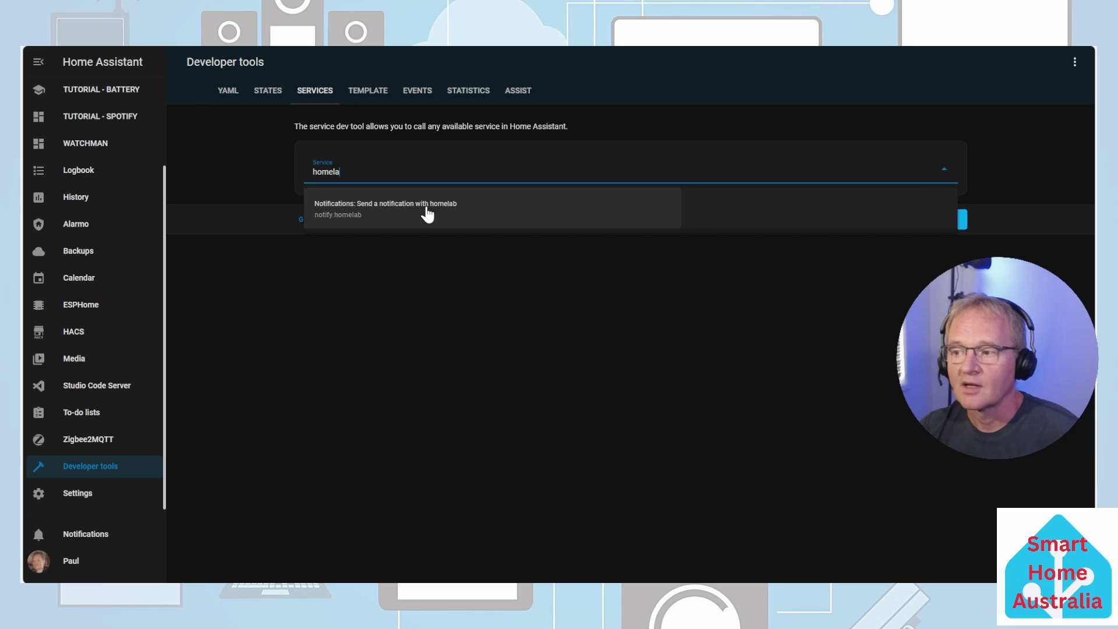
{"action": "left_click", "coordinate": [427, 214]}
{"action": "left_click", "coordinate": [664, 238]}
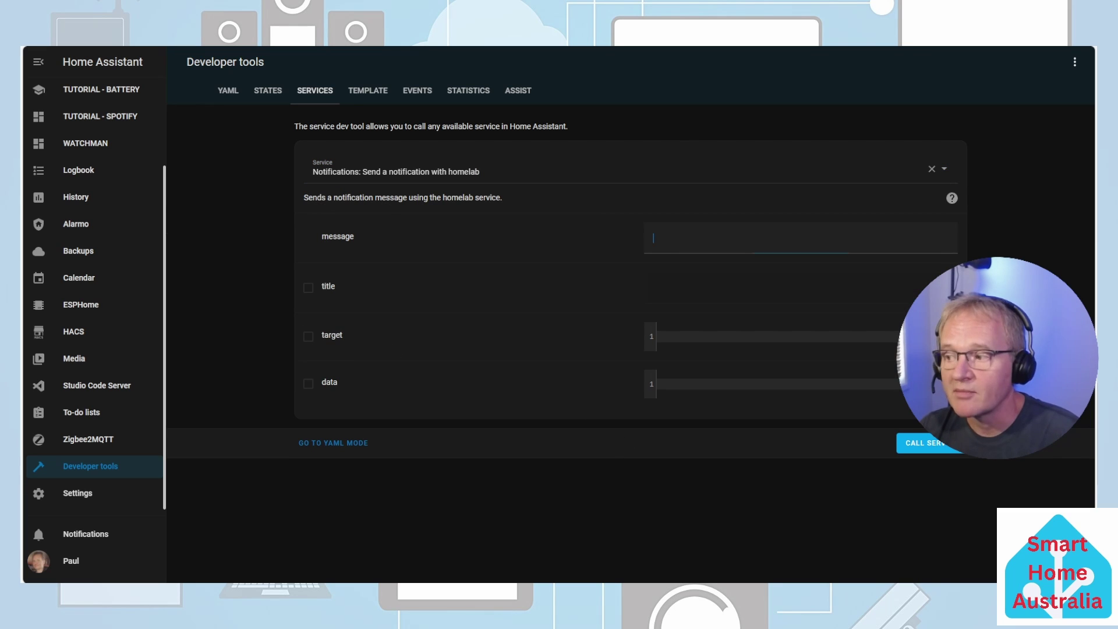
{"action": "type", "text": "Home Assistant sending Notification to the Home Lab"}
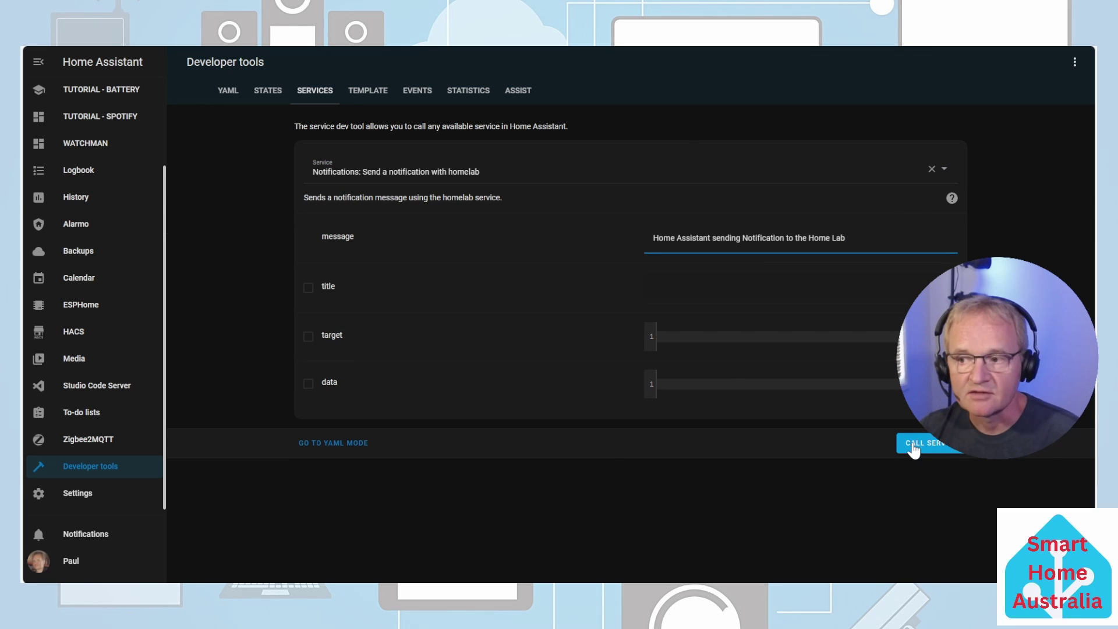
{"action": "left_click", "coordinate": [913, 444]}
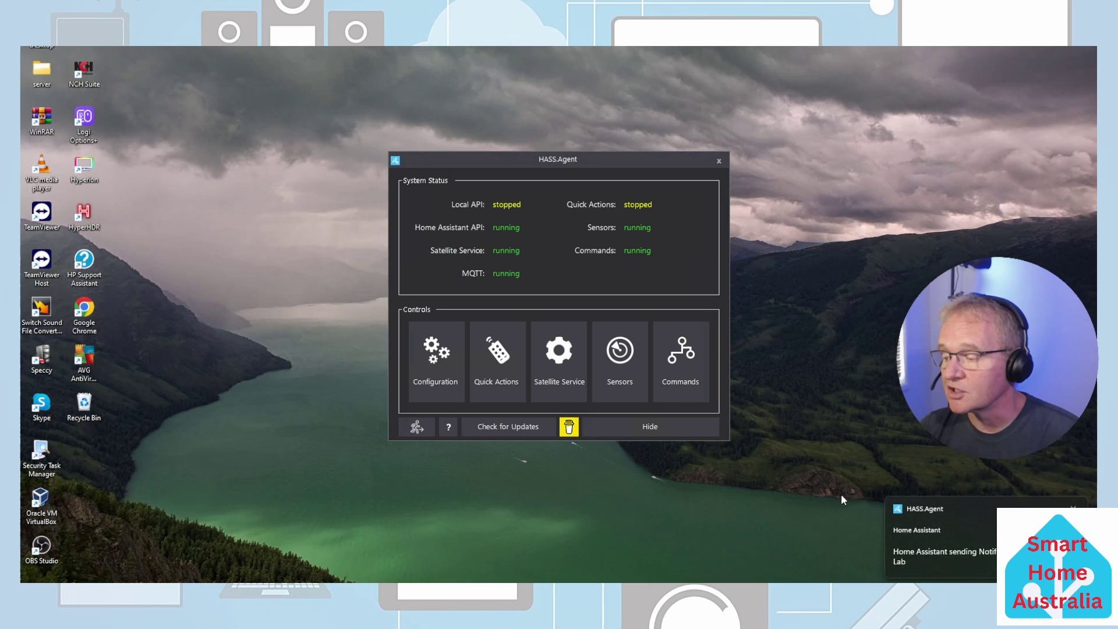